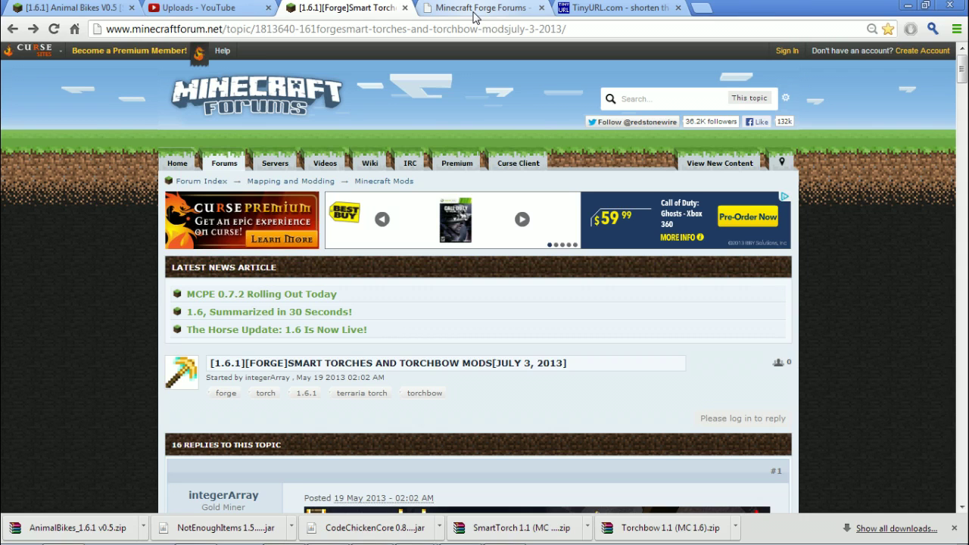
- View the Releases board and the file downloads page on the Minecraft Forge forum, then return to the desktop
left_click(475, 11)
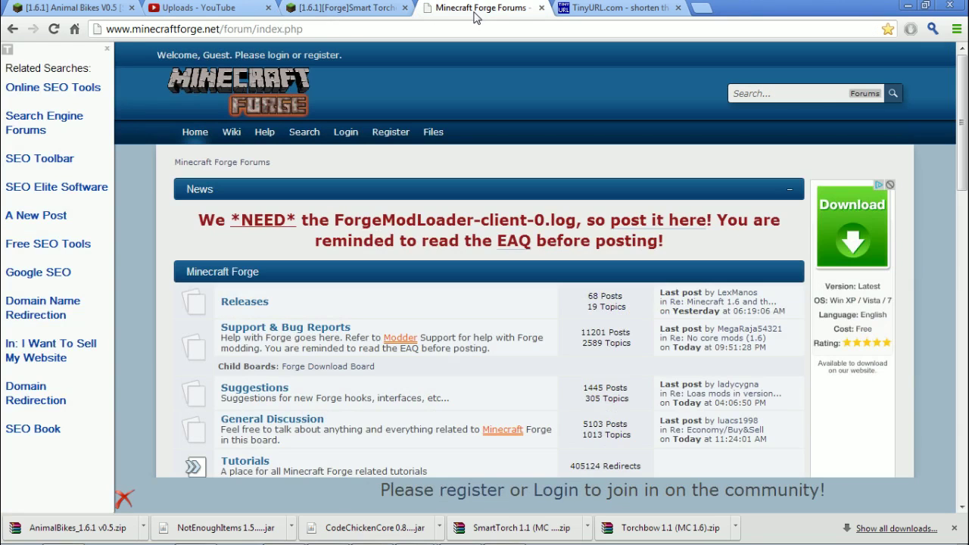
left_click(107, 50)
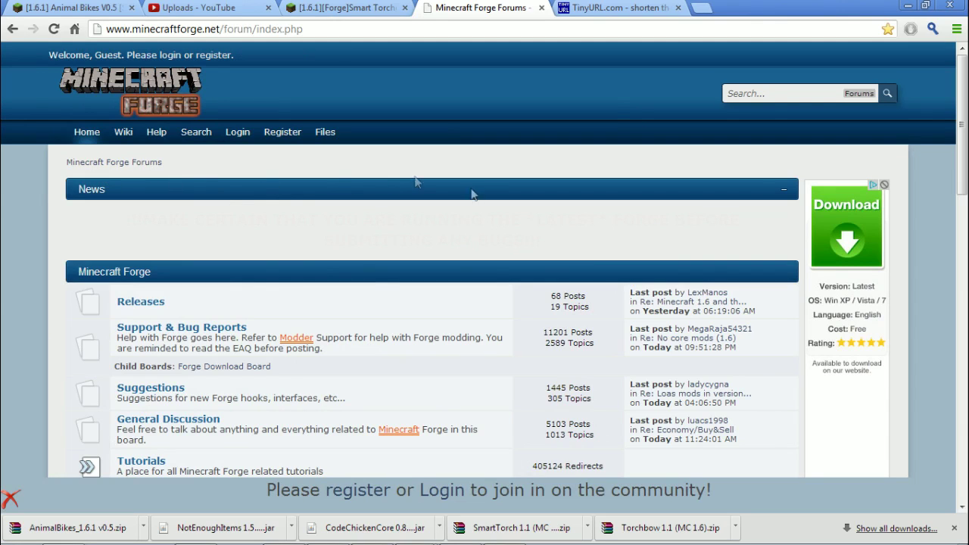
left_click(140, 301)
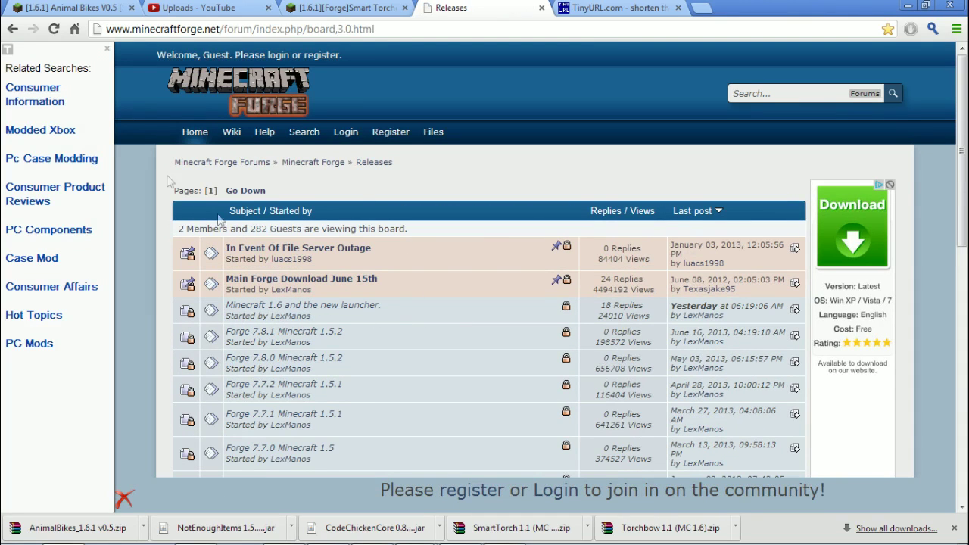
left_click(106, 48)
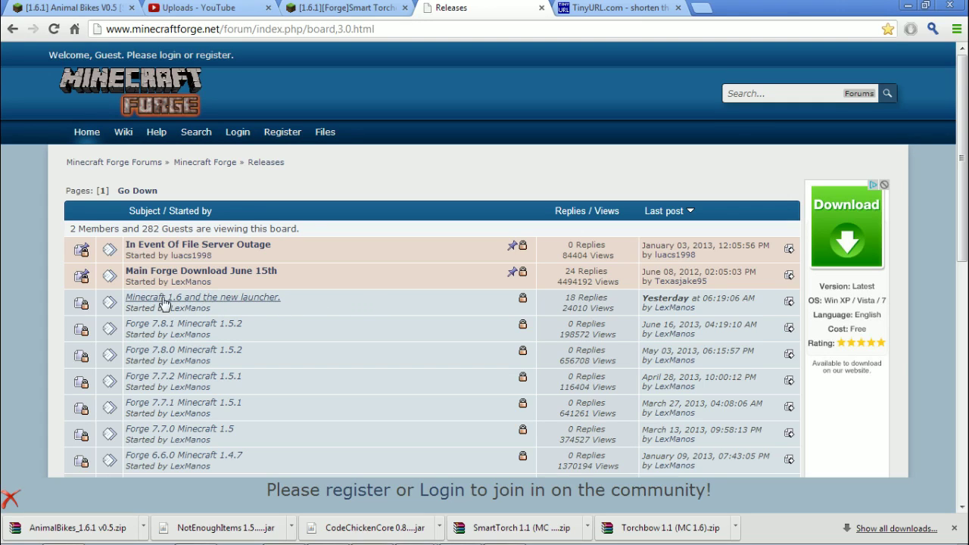
left_click(328, 134)
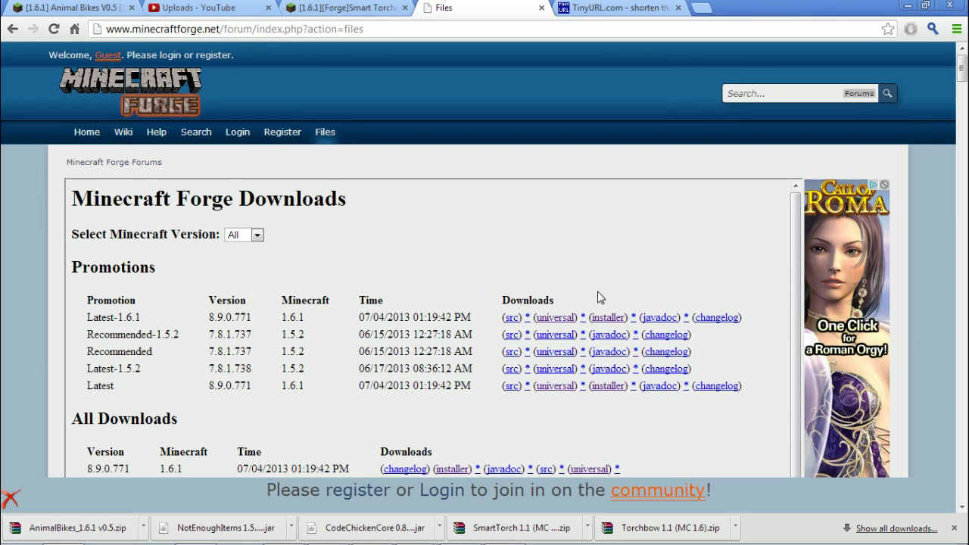
left_click(906, 6)
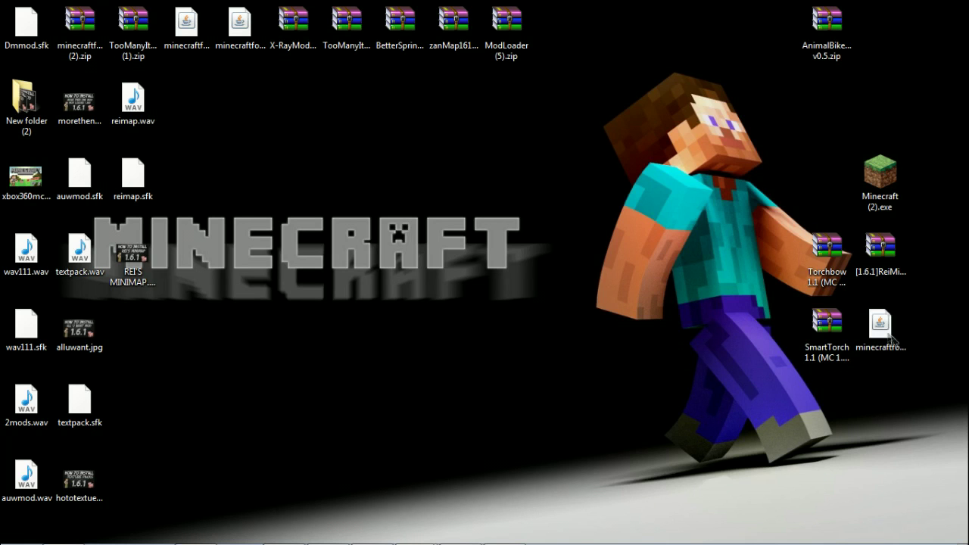
left_click(889, 335)
right_click(889, 336)
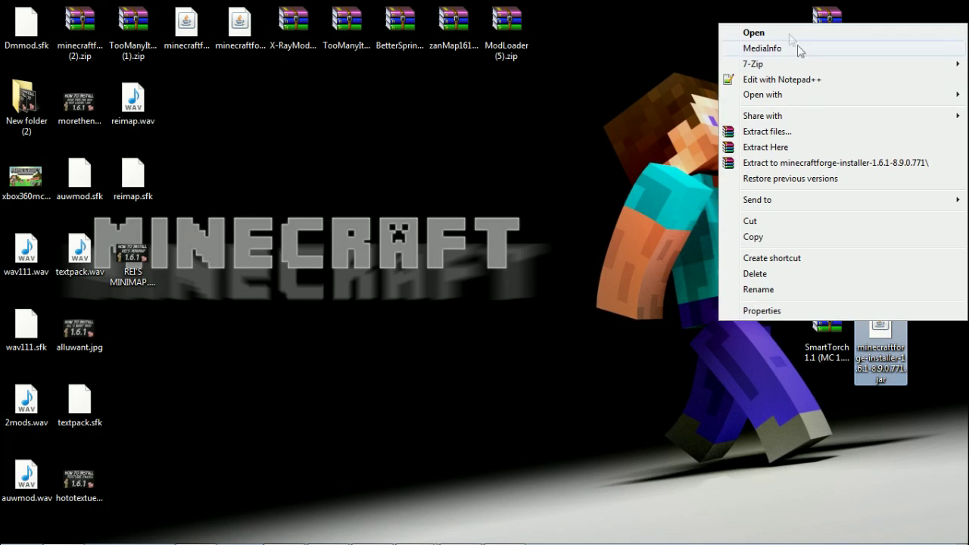
left_click(777, 34)
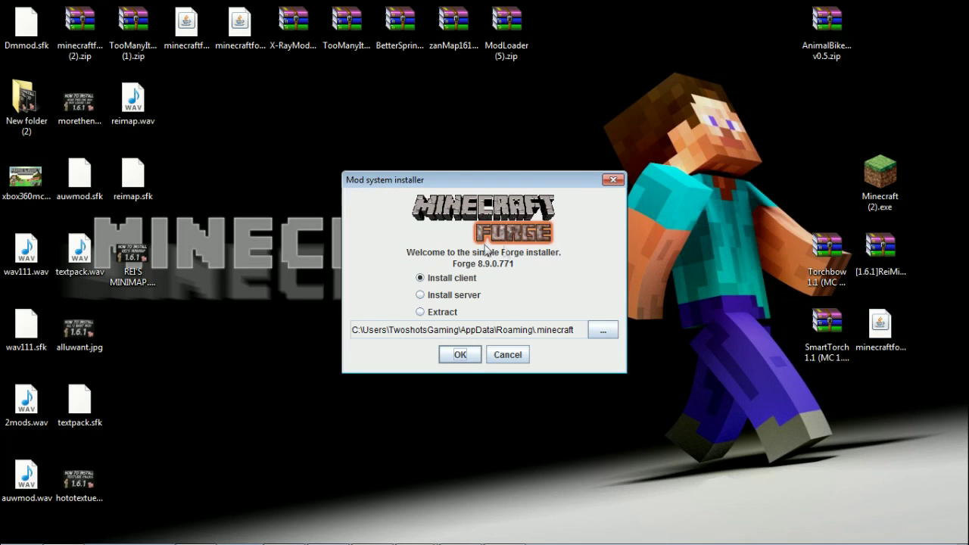
left_click(613, 180)
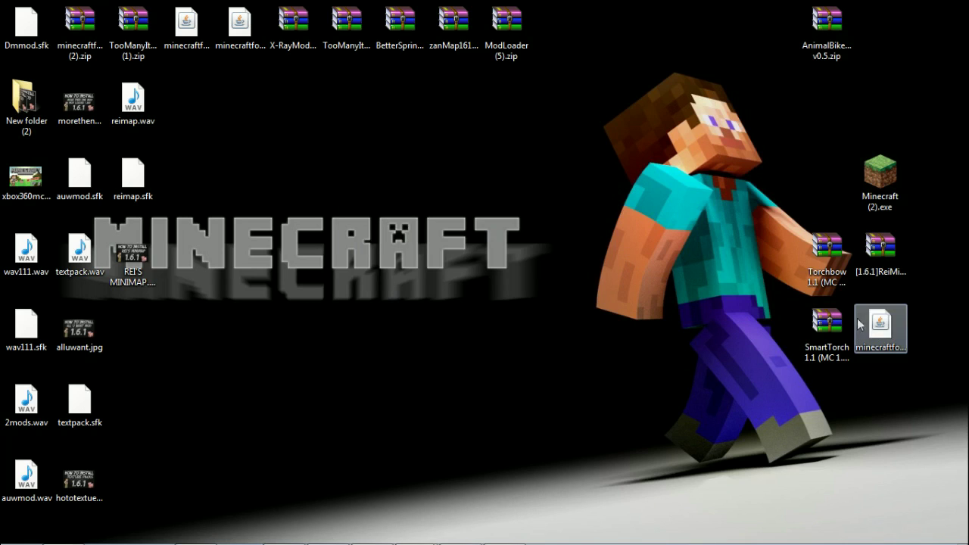
- Run minecraftforge-installer-1.6.1-8.9.0.771.jar and install the Forge client into the .minecraft folder
left_click(878, 326)
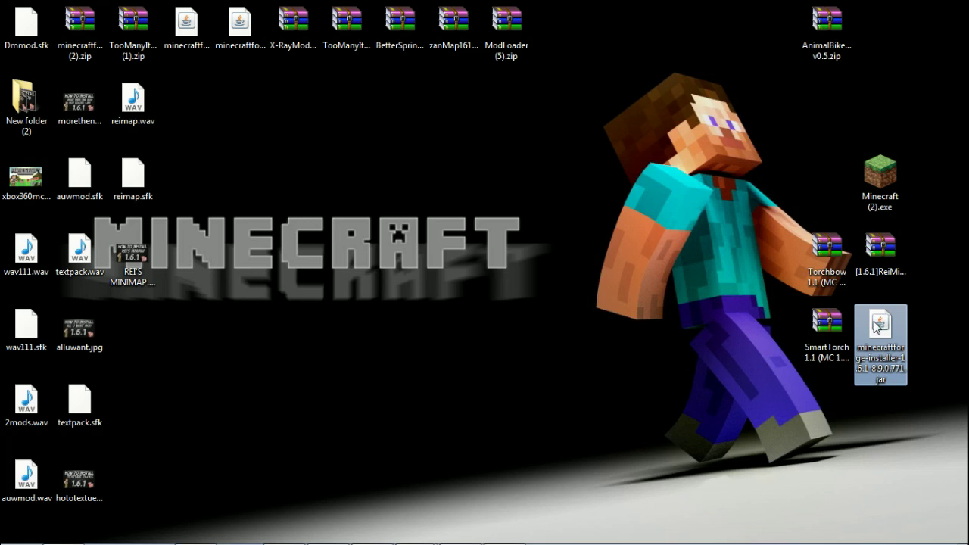
right_click(876, 326)
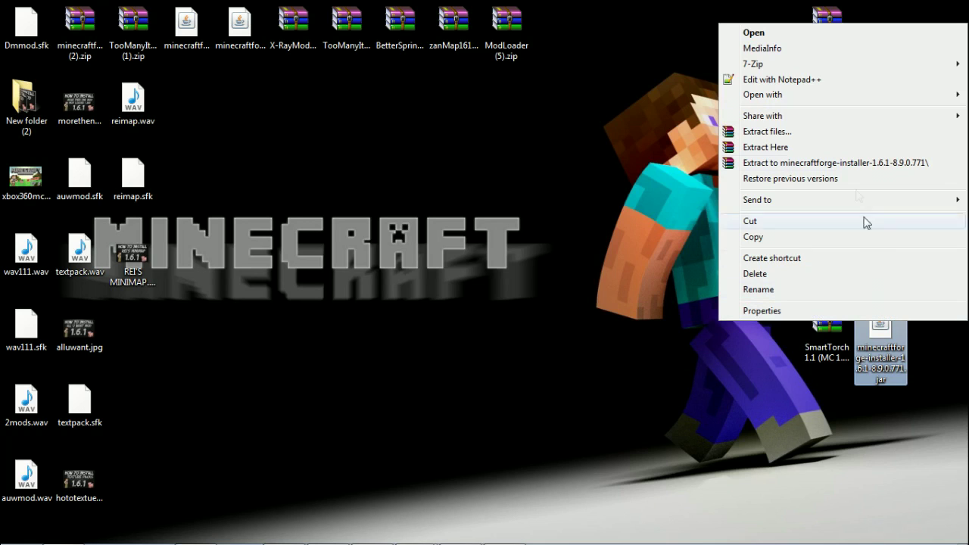
left_click(757, 33)
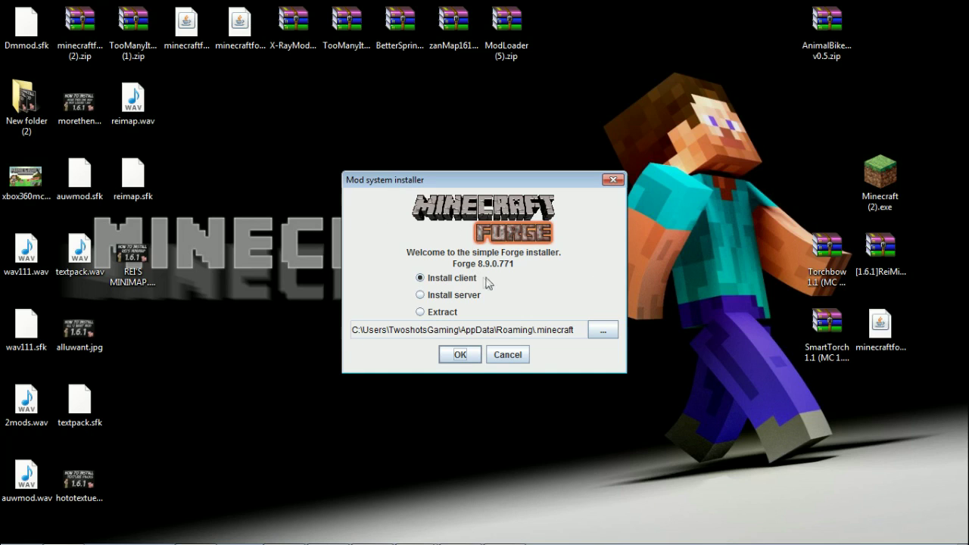
left_click(460, 354)
left_click(485, 293)
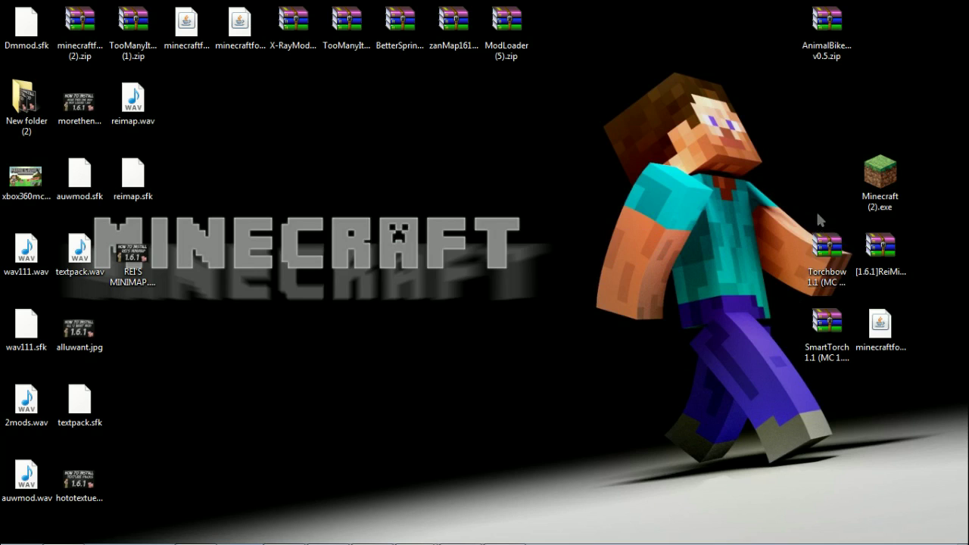
- Line up the Torchbow, SmartTorch and ReiMinimap archives in one column on the desktop, apart from the Forge installer
left_click_drag(818, 219, 848, 367)
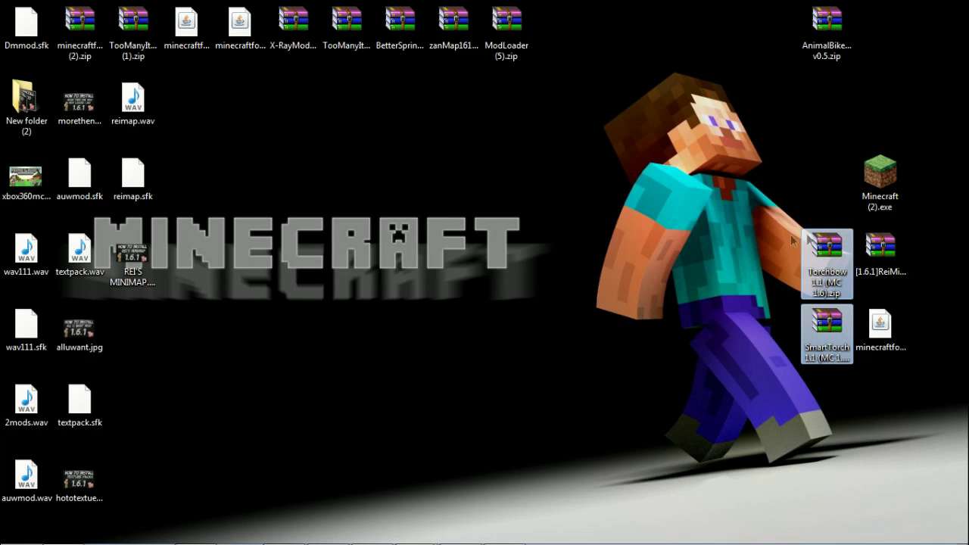
left_click_drag(825, 249, 772, 249)
left_click(880, 250)
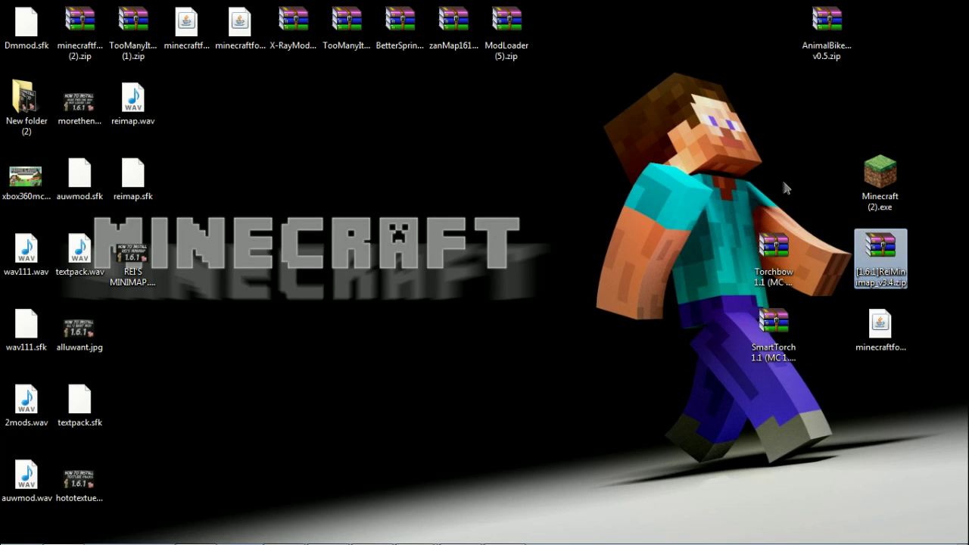
left_click_drag(784, 188, 784, 187)
left_click(865, 235)
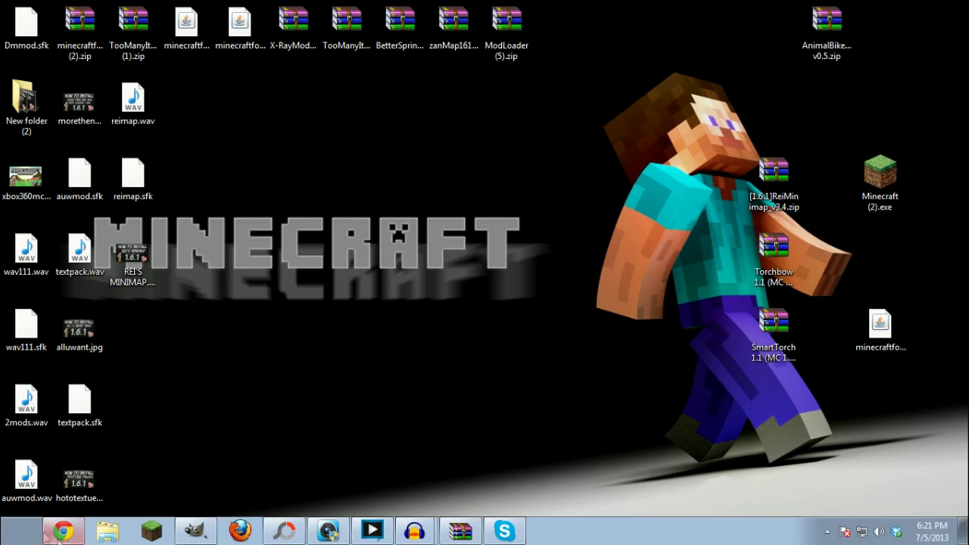
- Open the Roaming folder through %appdata% and go into the versions folder inside .minecraft
left_click(16, 531)
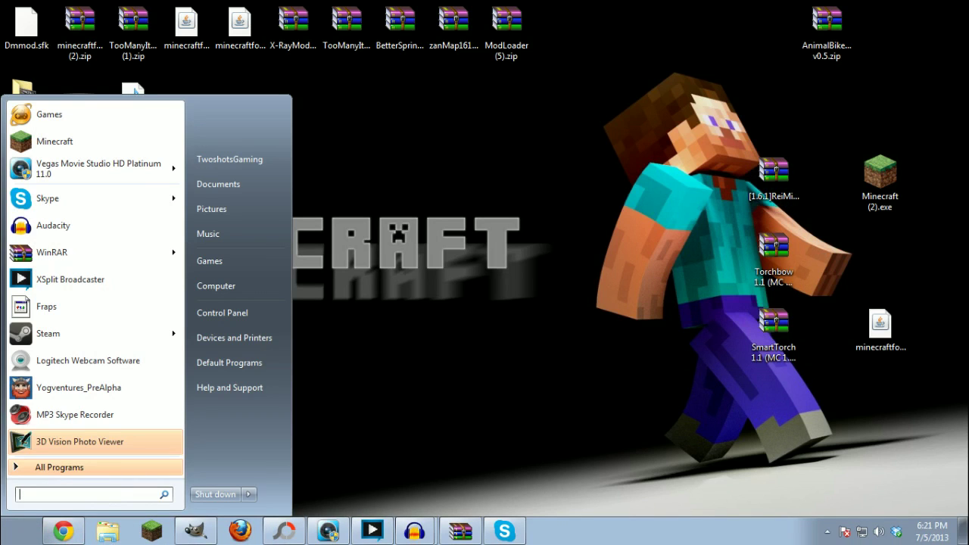
type("%app")
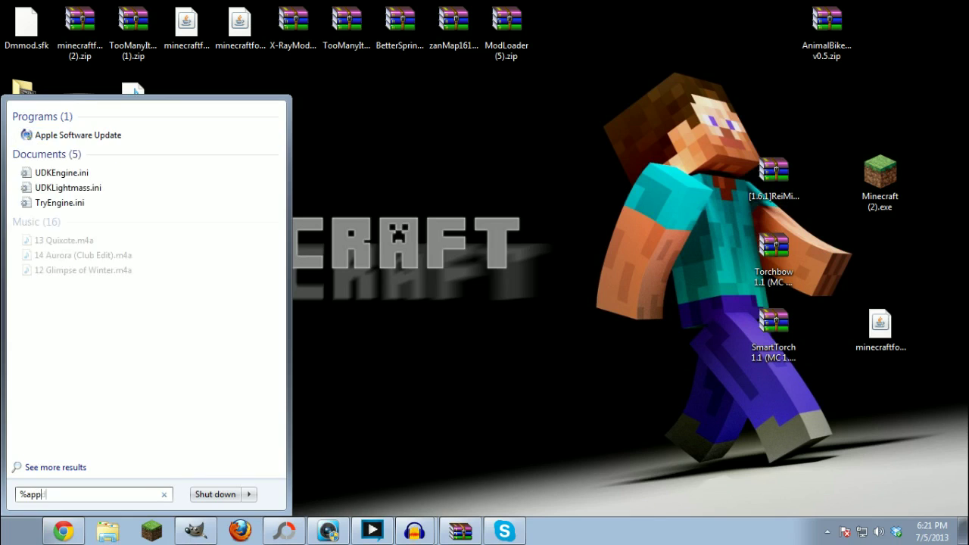
type("data%")
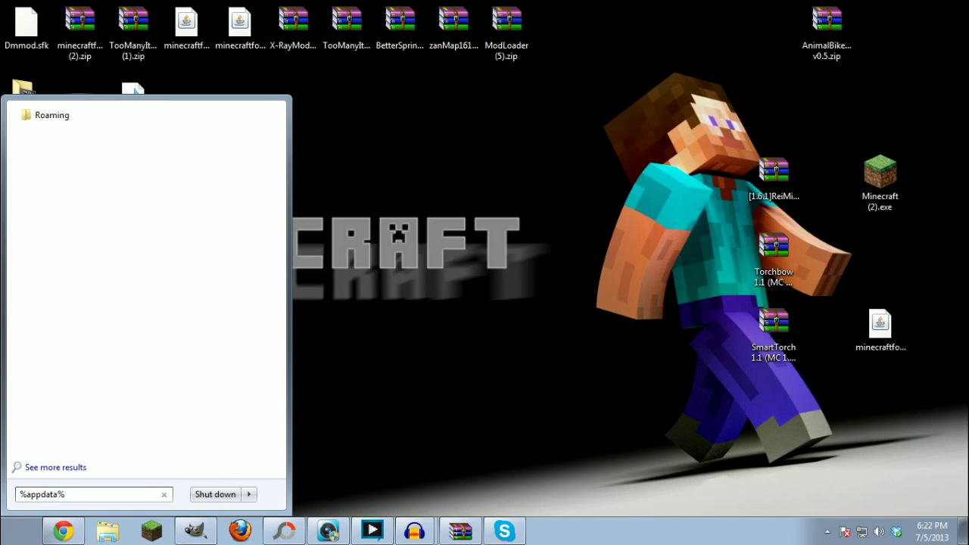
left_click(64, 118)
double_click(240, 154)
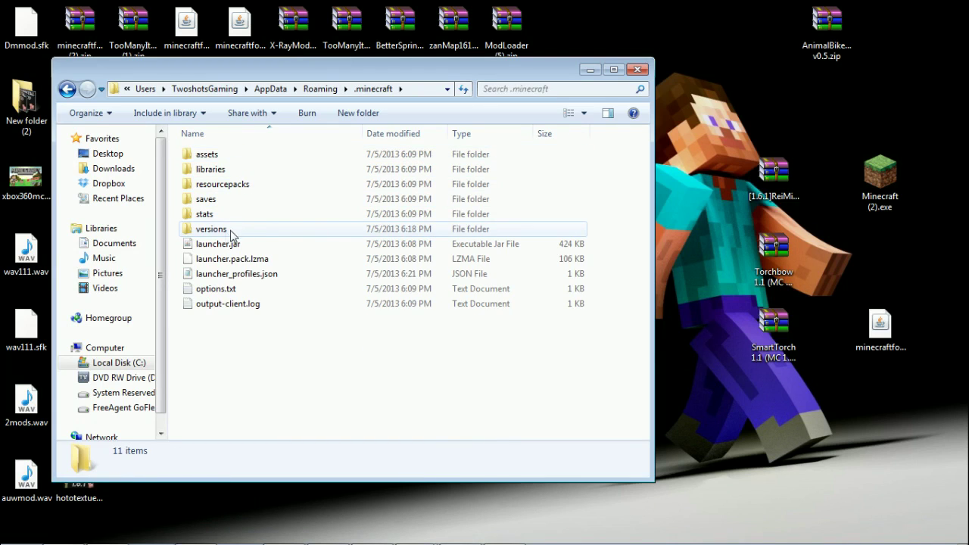
double_click(231, 230)
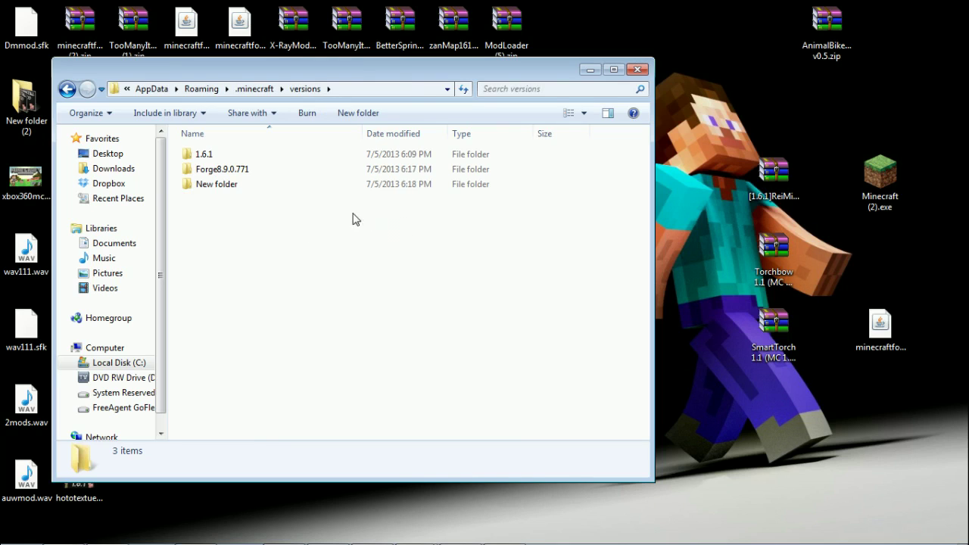
- Delete the folder called New folder from the versions folder
left_click(222, 189)
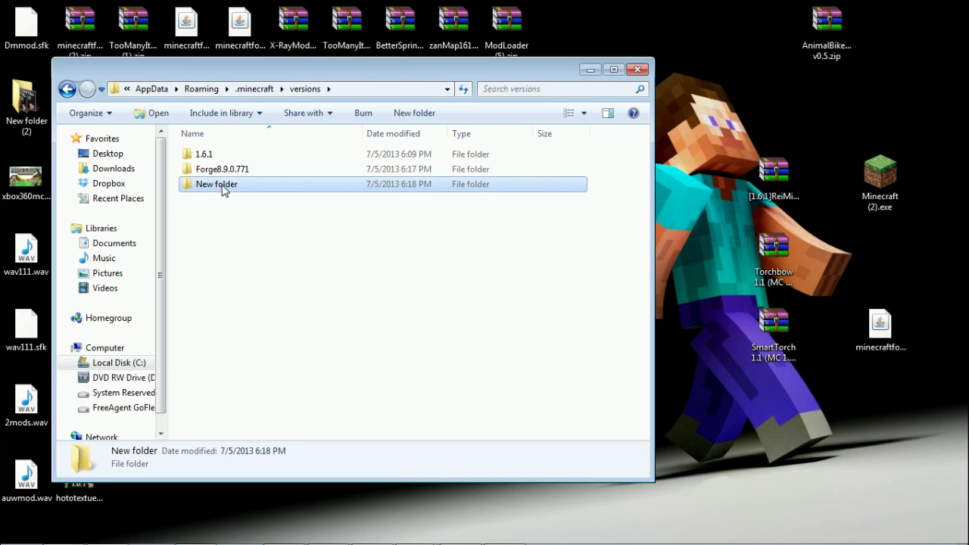
key("F2")
key("Return")
right_click(191, 187)
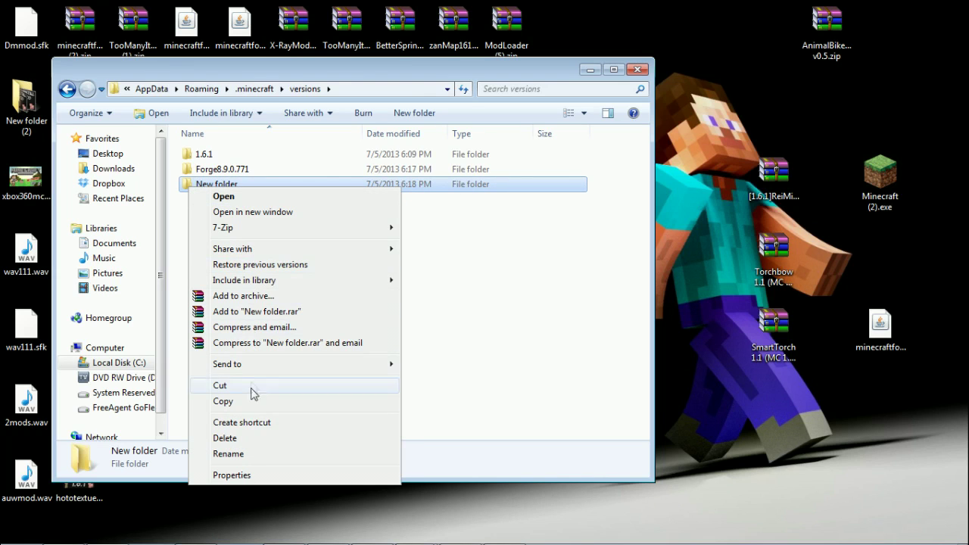
left_click(244, 438)
left_click(540, 338)
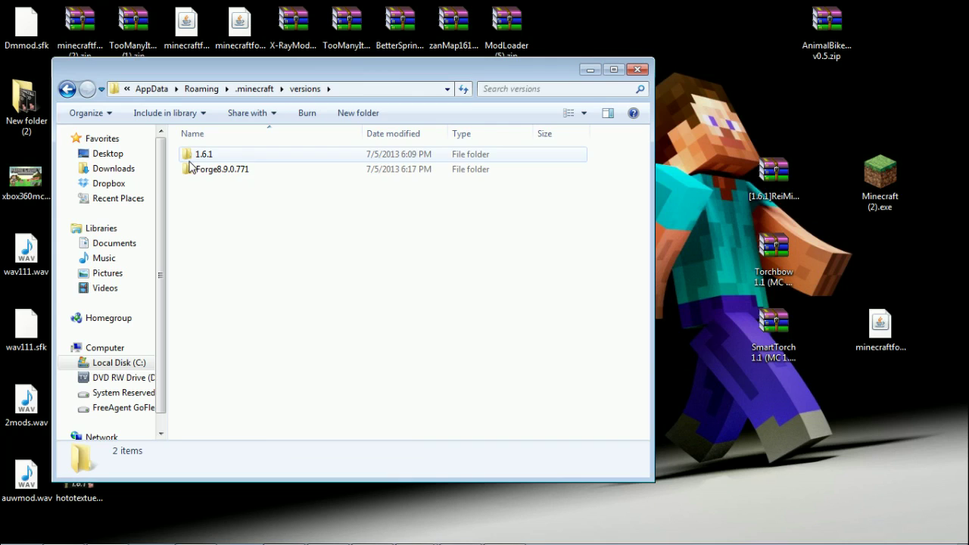
- Create a new folder named 1.6.1forge in the versions folder
left_click(227, 174)
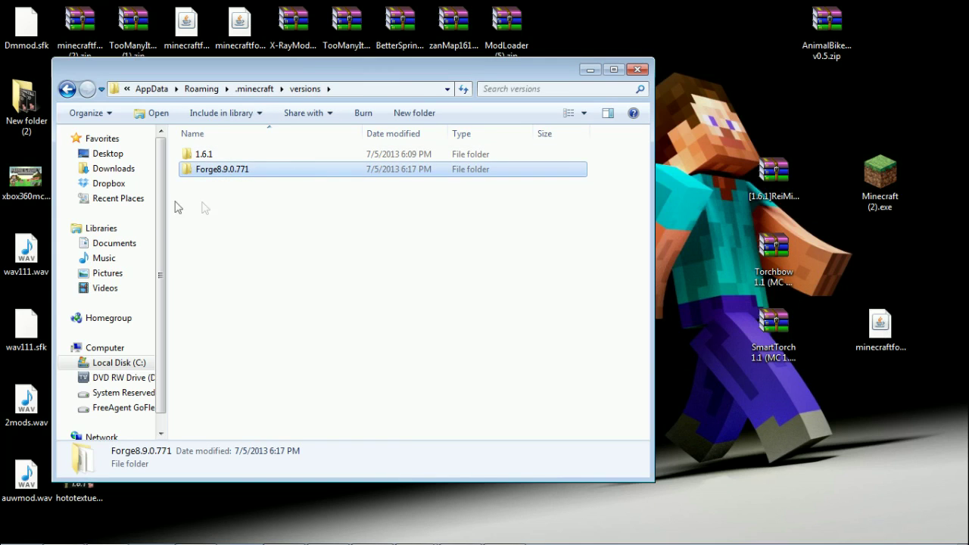
left_click(217, 251)
right_click(217, 252)
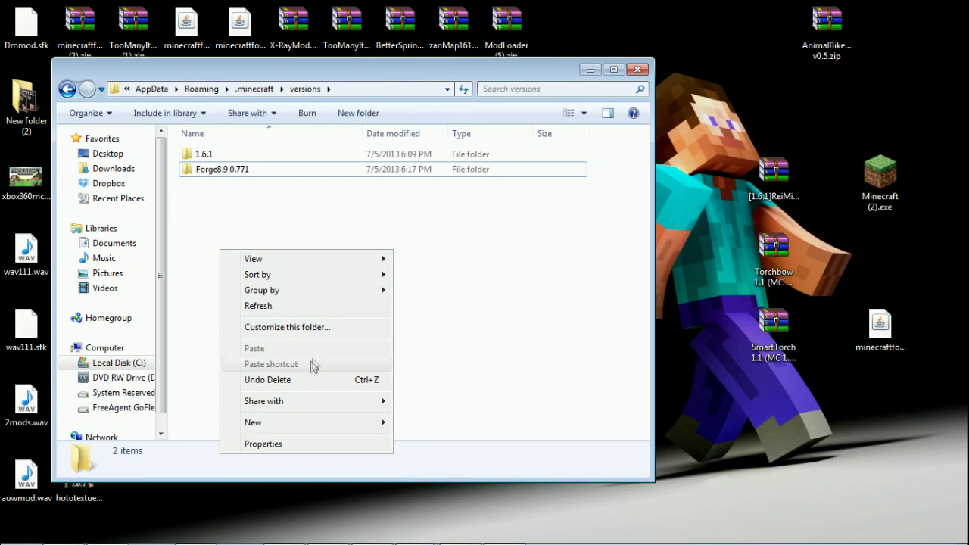
mouse_move(292, 426)
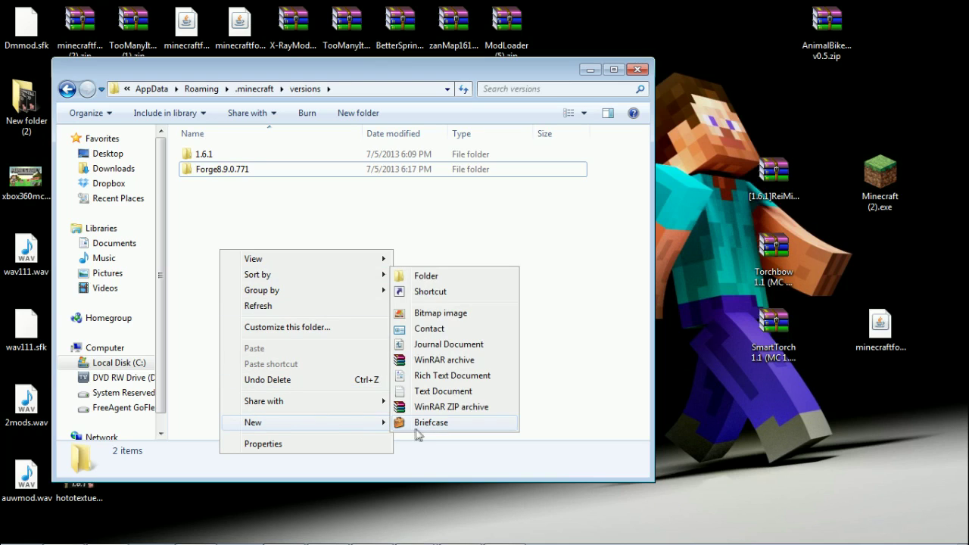
left_click(424, 276)
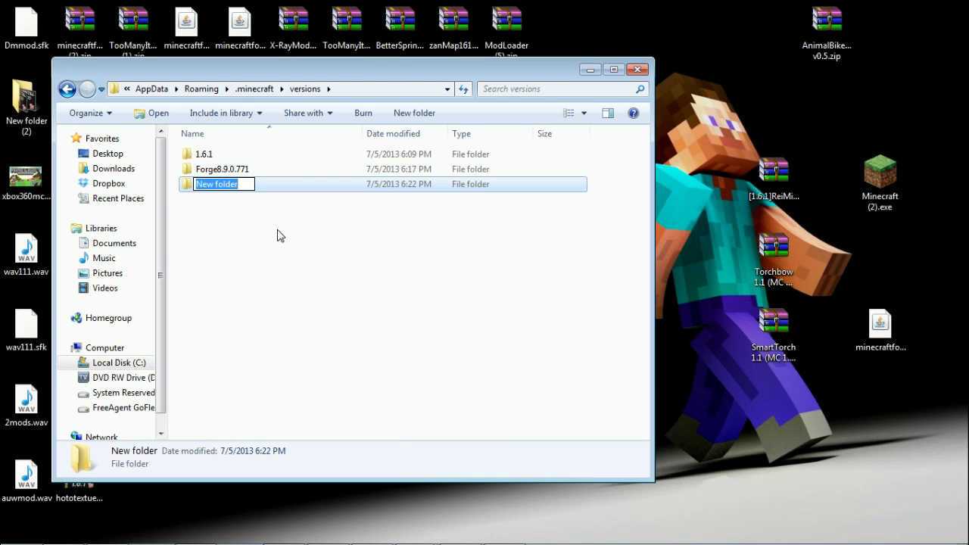
key("BackSpace")
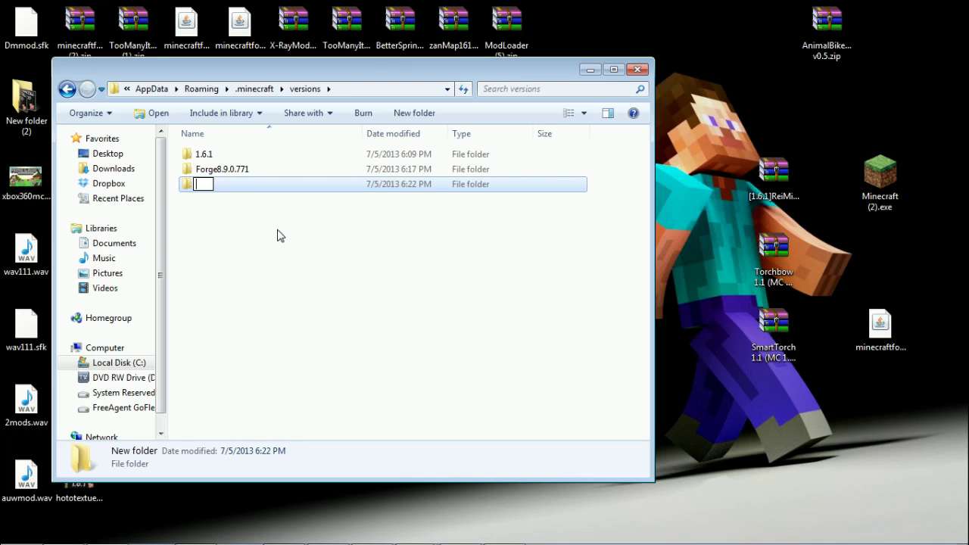
type("6.1froge")
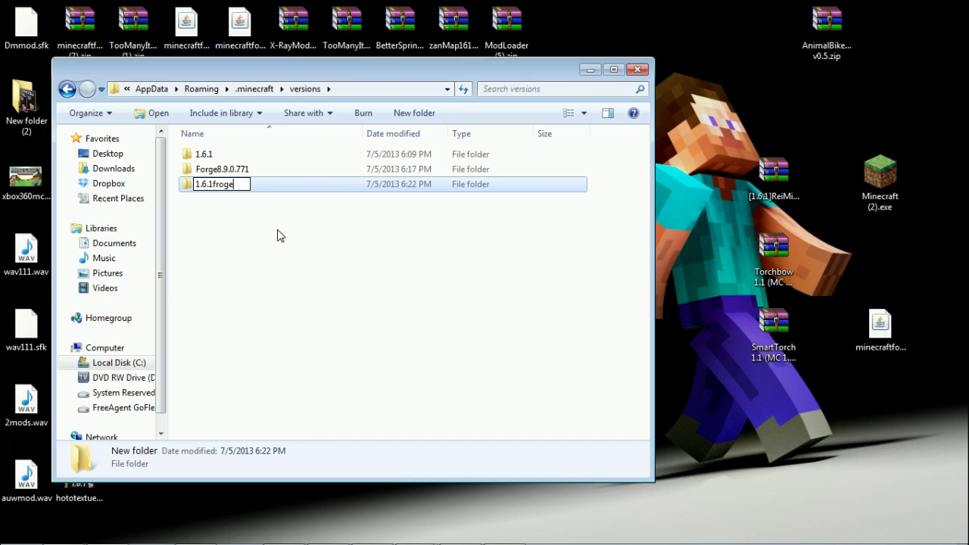
key("BackSpace")
key("BackSpace")
key("BackSpace")
type("orge")
left_click(277, 235)
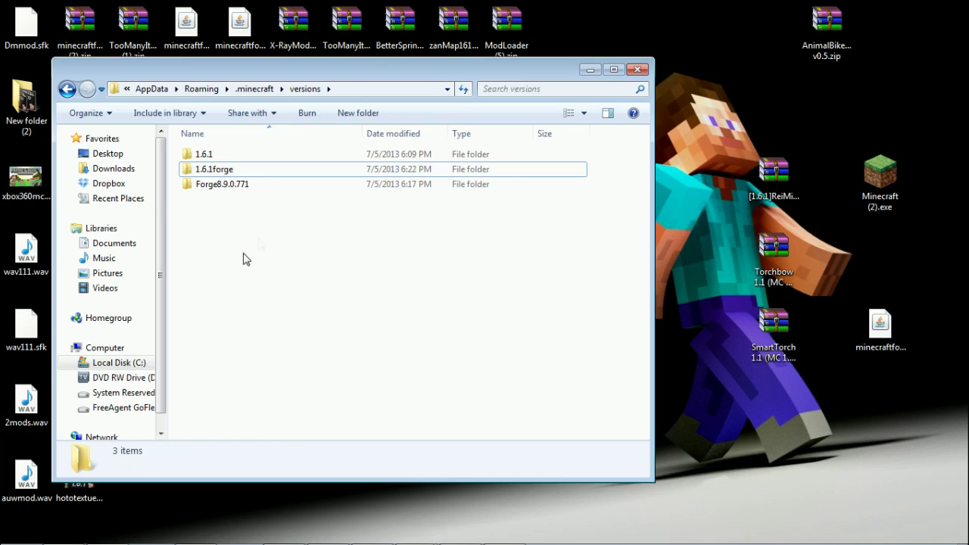
- Copy Forge8.9.0.771.jar and Forge8.9.0.771.json from the Forge8.9.0.771 folder
double_click(224, 193)
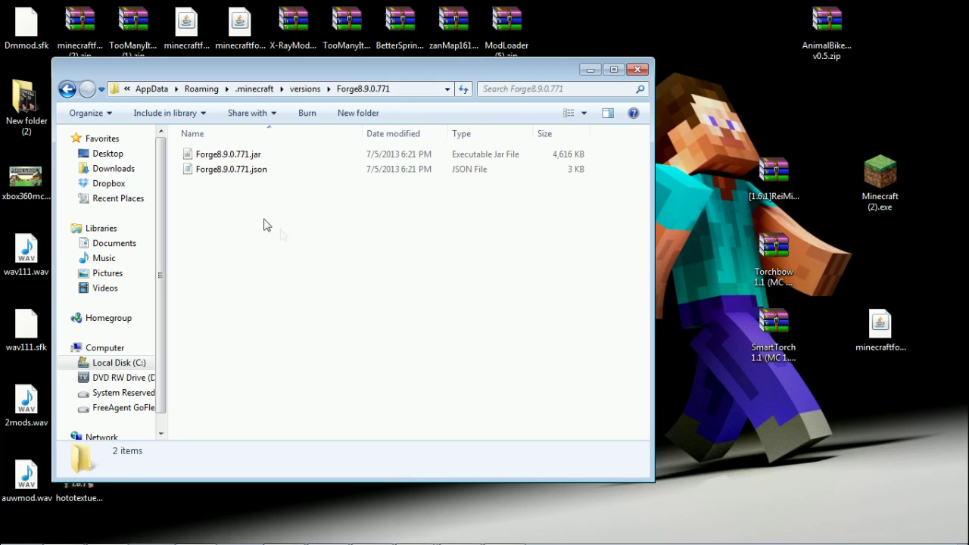
left_click_drag(187, 216, 260, 149)
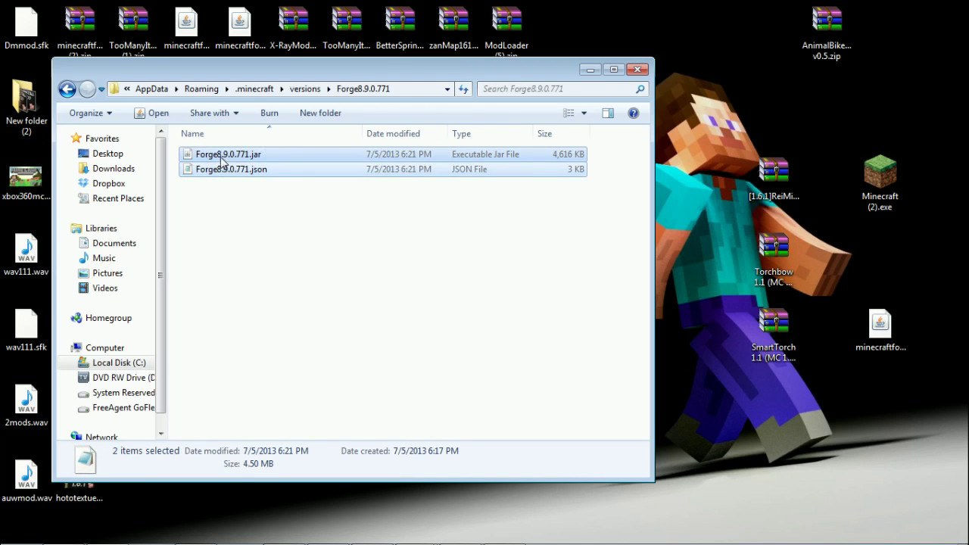
right_click(228, 172)
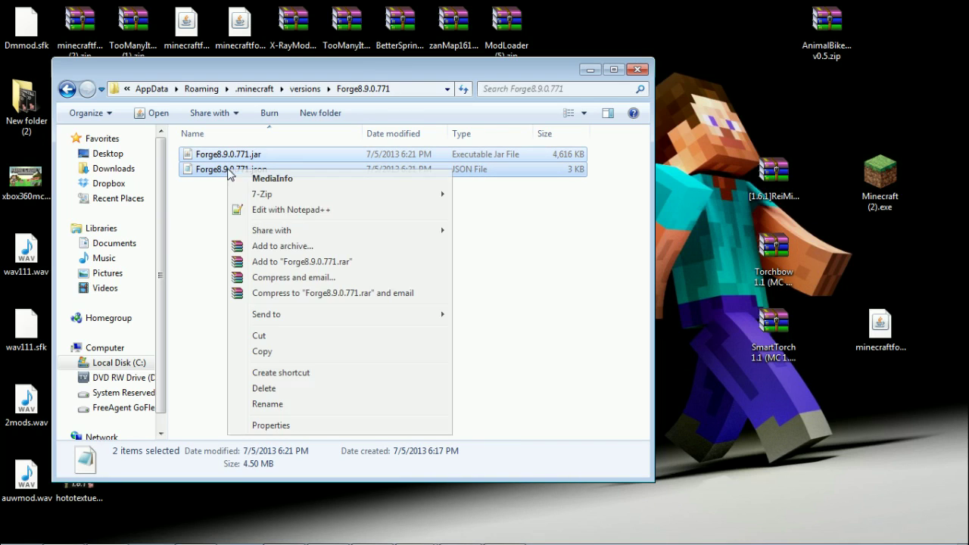
left_click(309, 352)
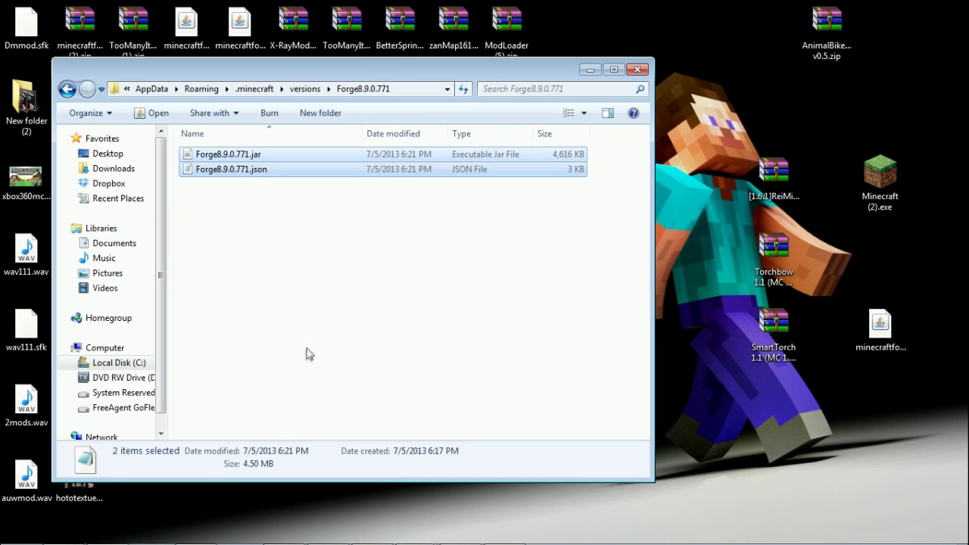
- Paste the copied Forge8.9.0.771 jar and json files into the 1.6.1forge folder inside versions
left_click(68, 89)
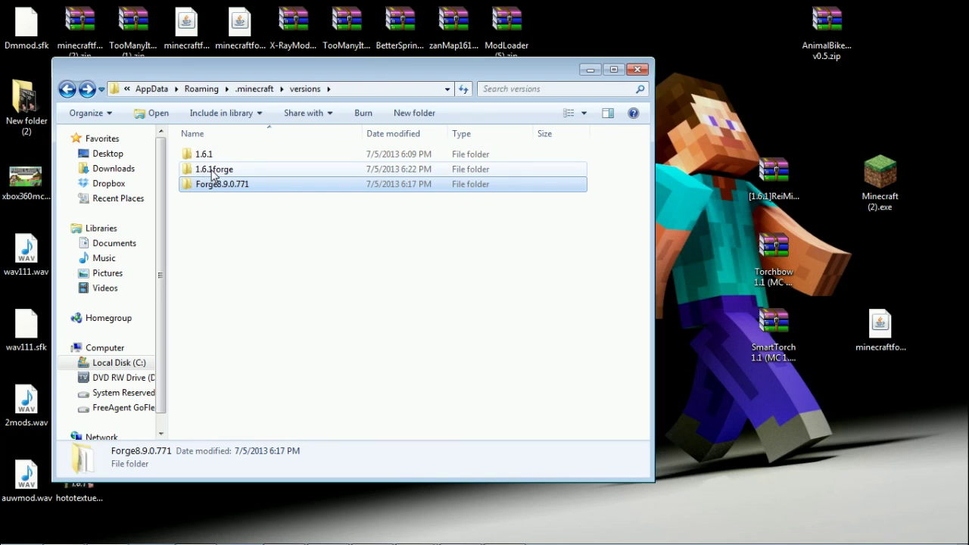
double_click(219, 175)
right_click(186, 195)
left_click(280, 291)
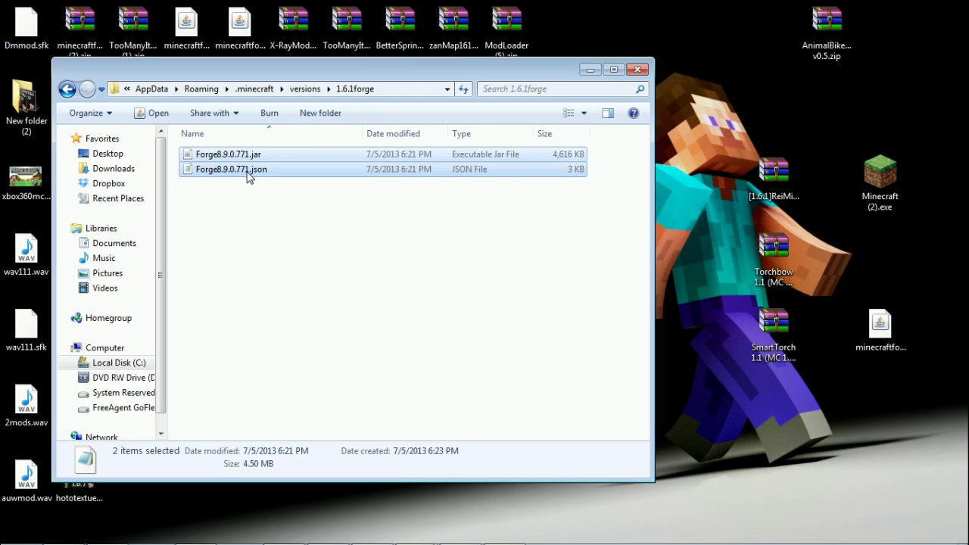
- Rename the Forge8.9.0.771.json file in the 1.6.1forge folder as 1.6.1forge.json
left_click(249, 176)
key("F2")
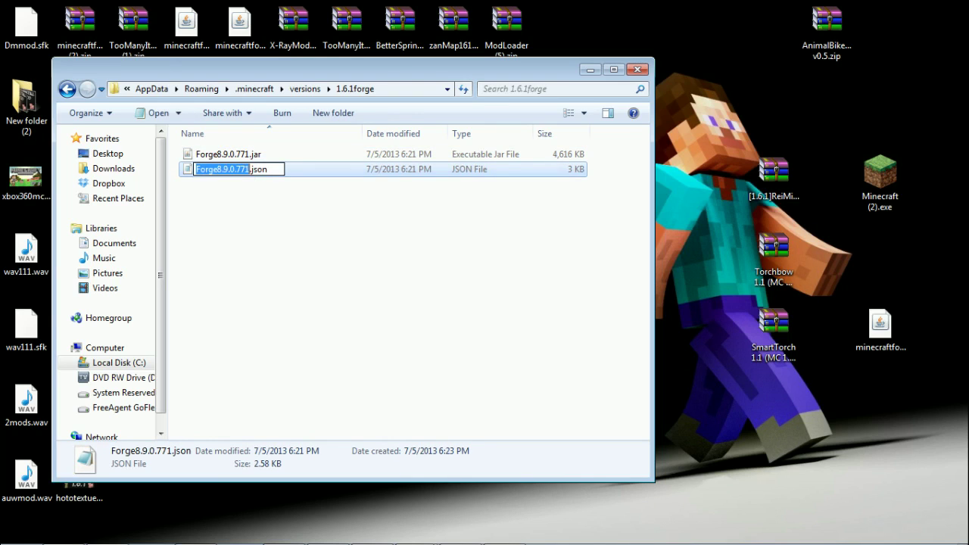
key("BackSpace")
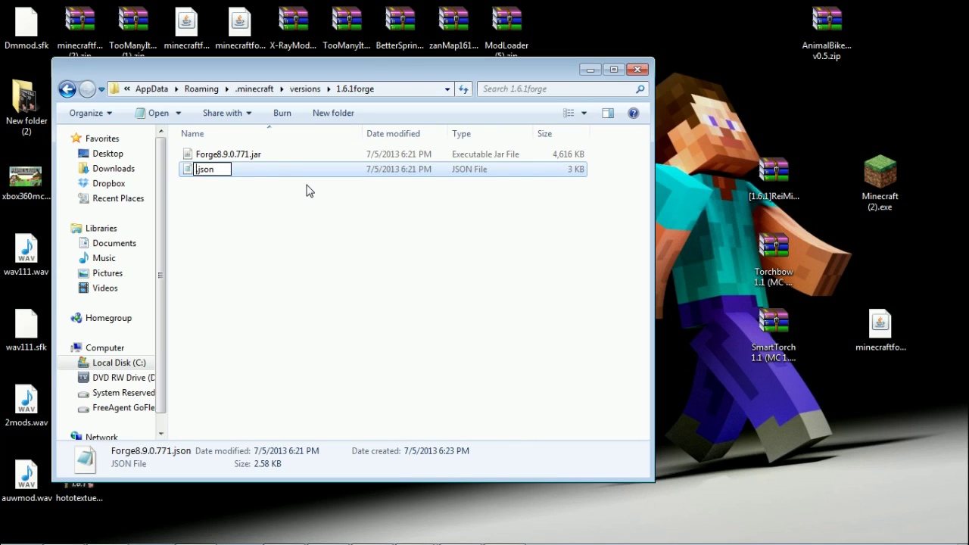
type("1.6.1forge")
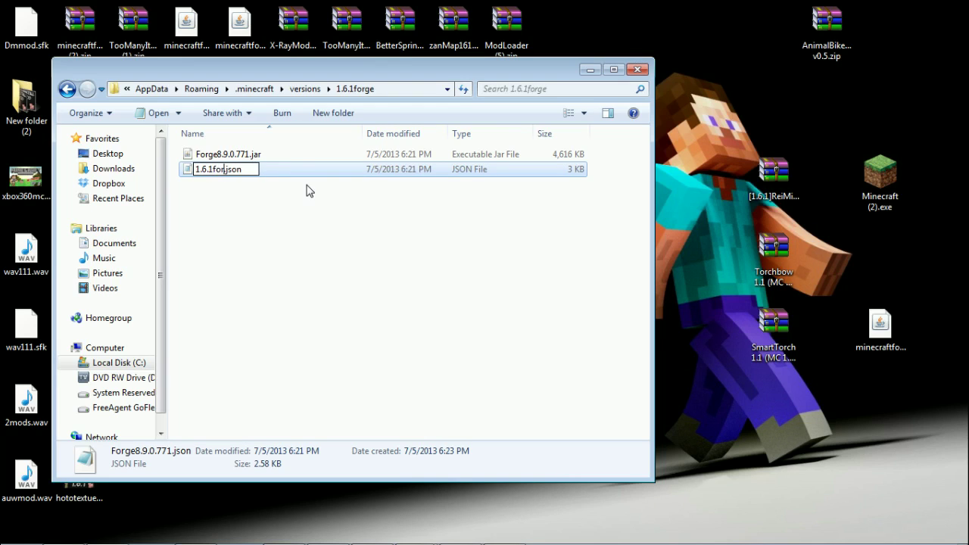
left_click(285, 229)
- Rename the Forge8.9.0.771.jar file in the 1.6.1forge folder as 1.6.1forge.jar
left_click(223, 176)
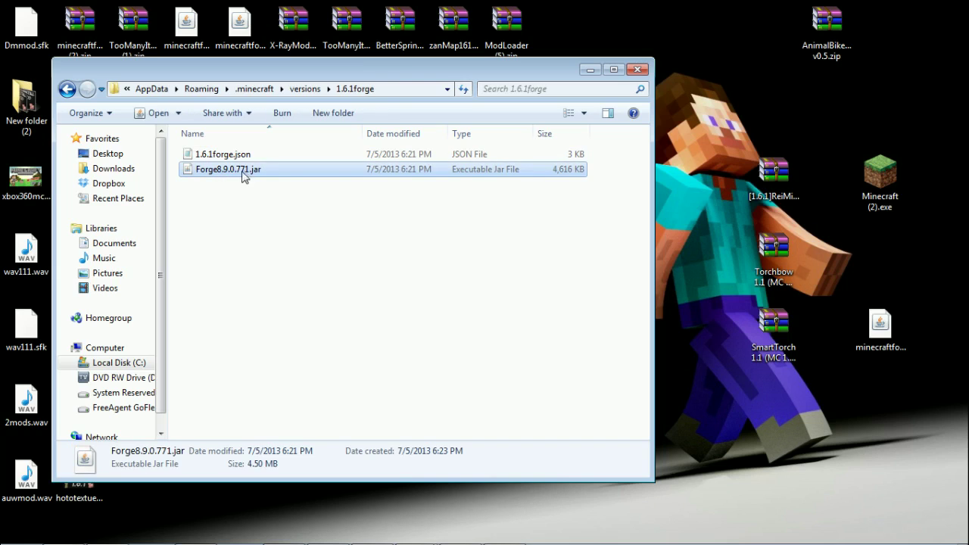
left_click(248, 171)
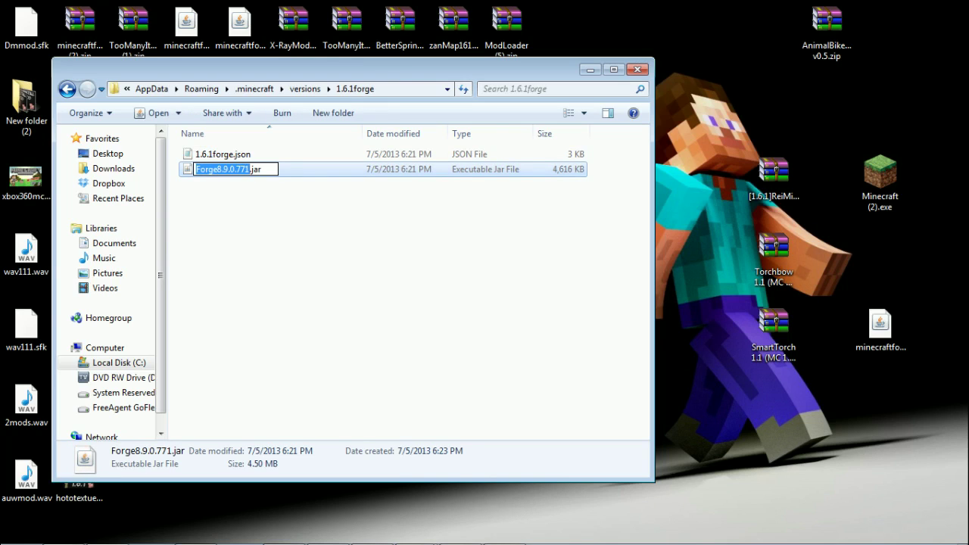
key("BackSpace")
type("forge")
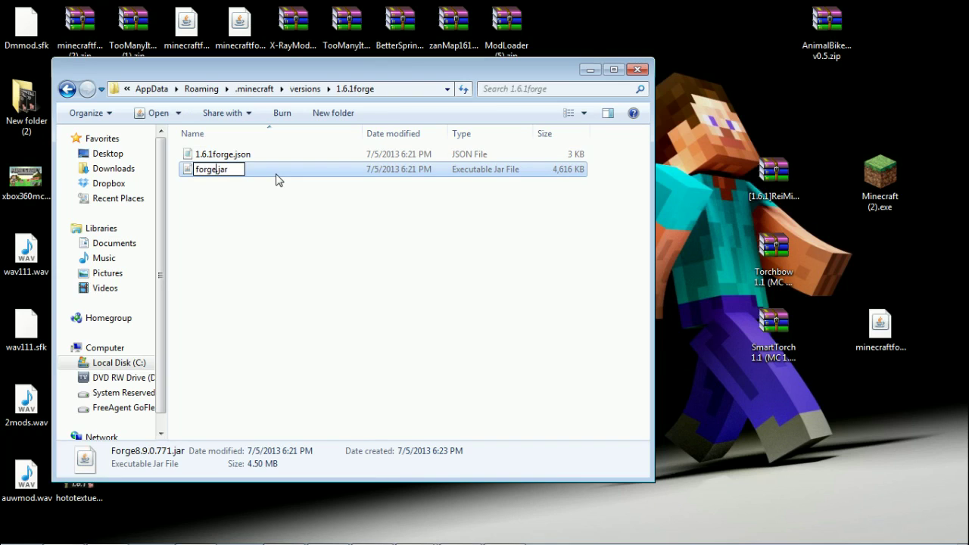
key("BackSpace")
key("BackSpace")
key("BackSpace")
key("BackSpace")
key("BackSpace")
type("1.6.1forge")
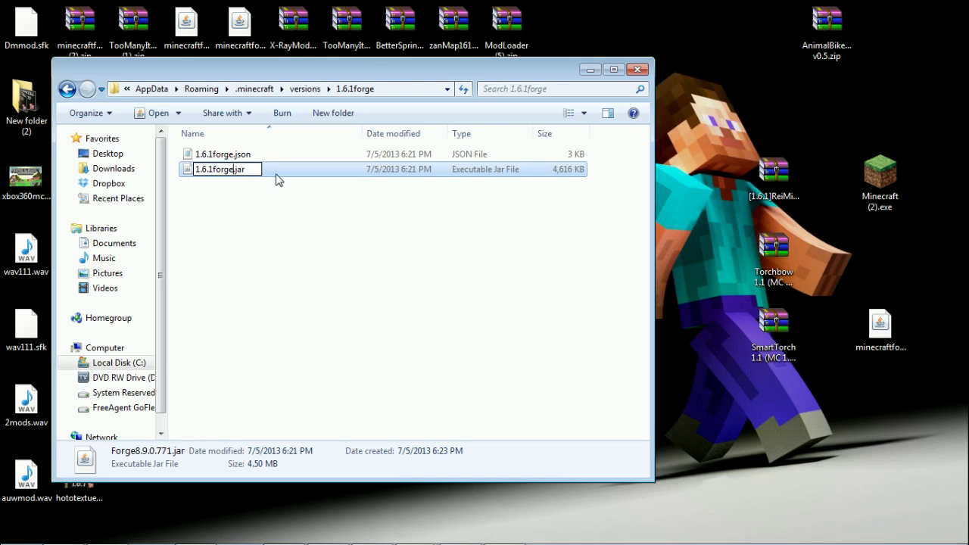
key("Return")
left_click(256, 199)
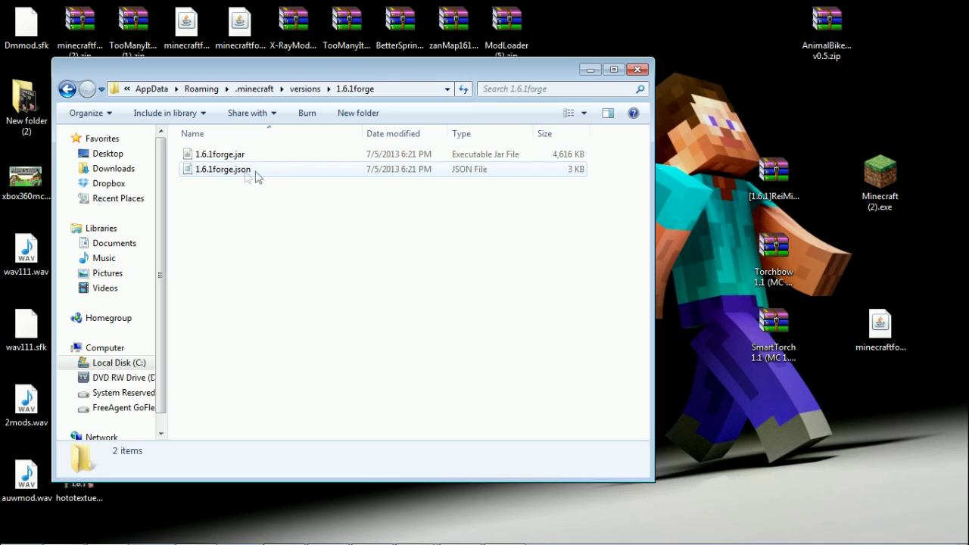
- Open 1.6.1forge.json with Notepad, chosen from the programs offered for this file type
right_click(228, 175)
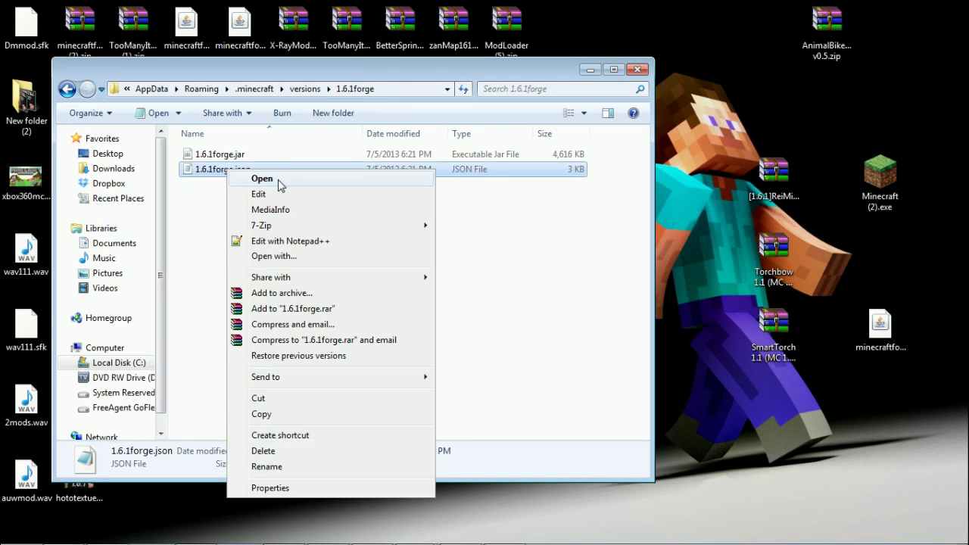
left_click(277, 256)
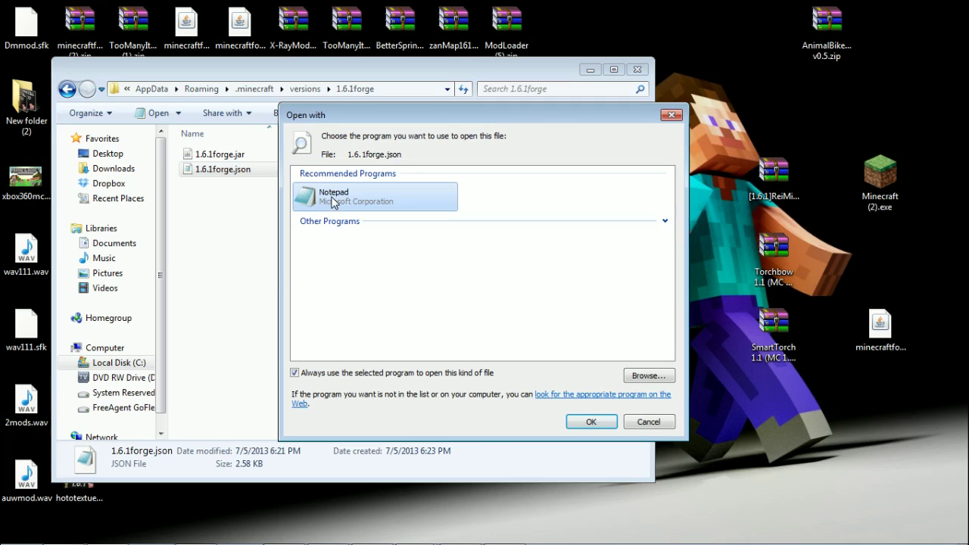
left_click(664, 221)
scroll(424, 286, "down", 1)
scroll(427, 287, "up", 1)
scroll(431, 293, "down", 1)
scroll(434, 295, "up", 1)
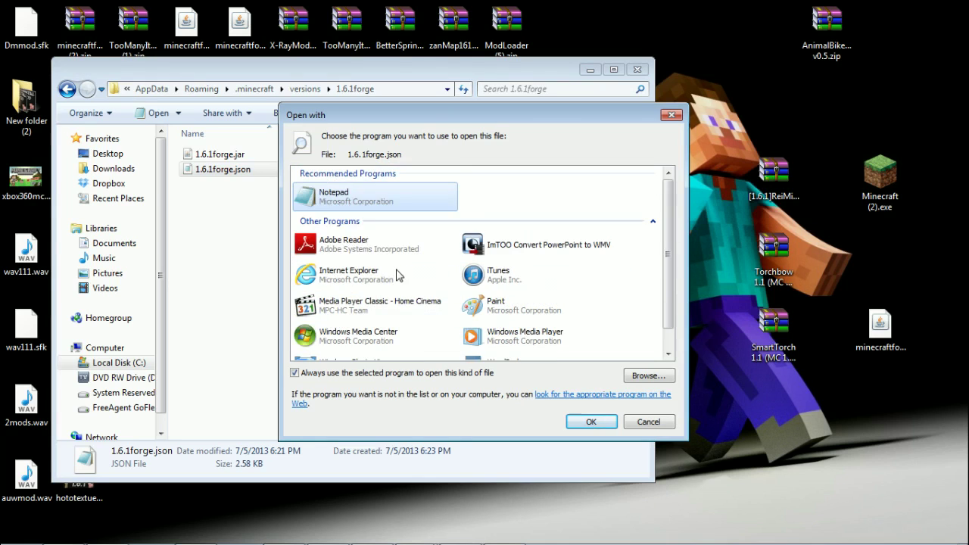
double_click(357, 201)
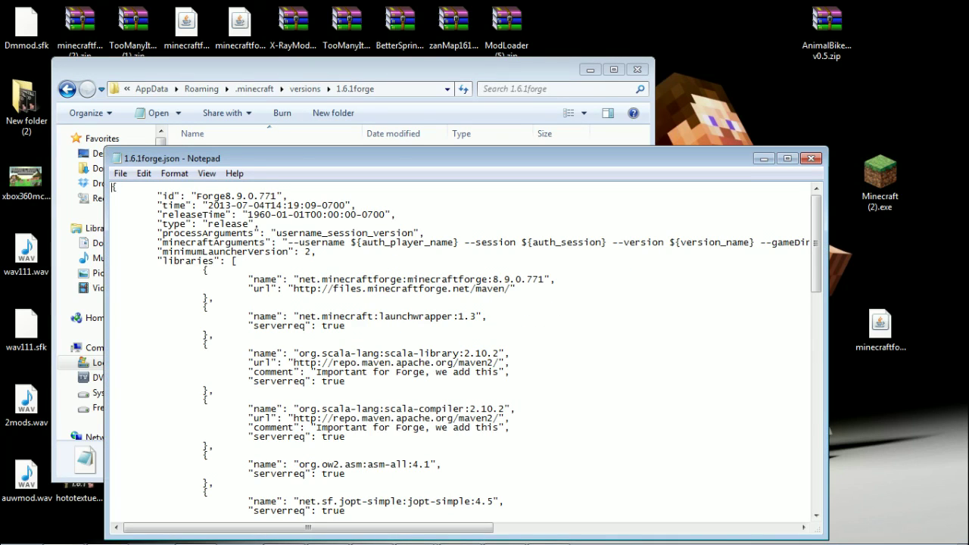
- Replace the "id" value at the beginning of the json file with 1.6.1forge, keeping the quotation marks
left_click_drag(277, 196, 202, 196)
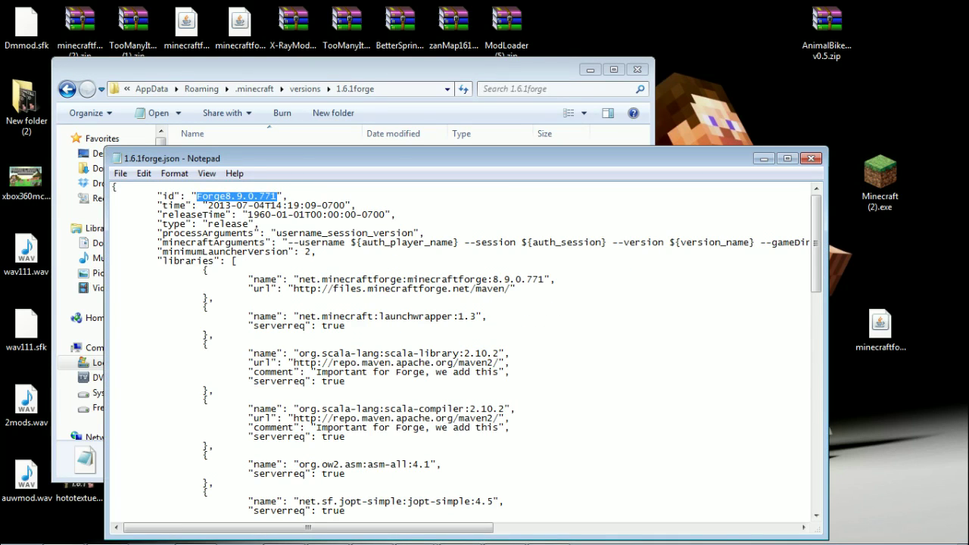
key("BackSpace")
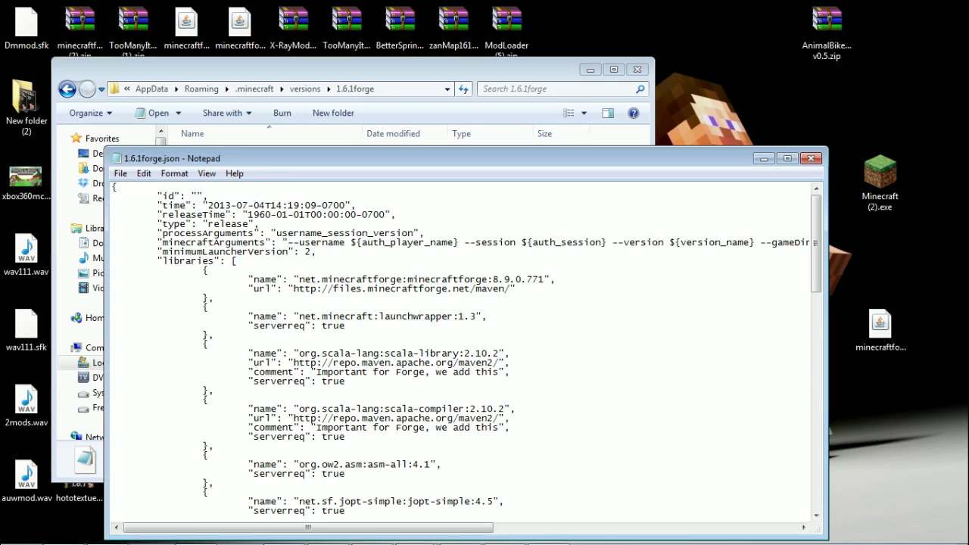
type("1.6.1forge")
left_click_drag(279, 164, 469, 142)
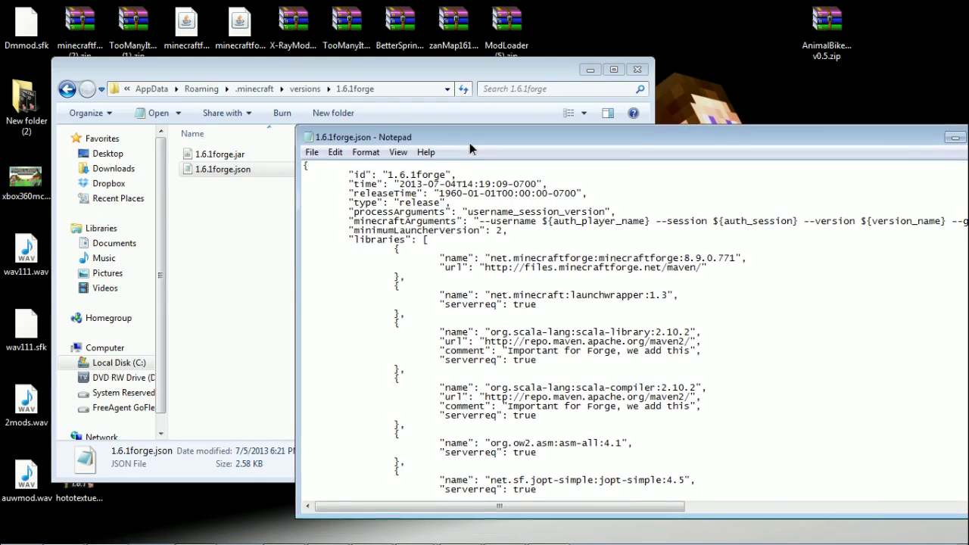
left_click_drag(356, 175, 454, 175)
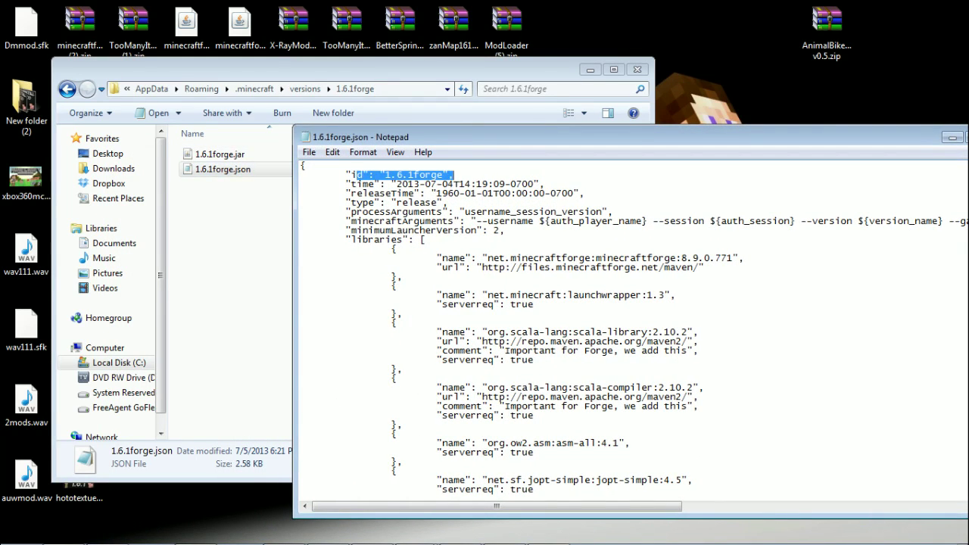
left_click(386, 175)
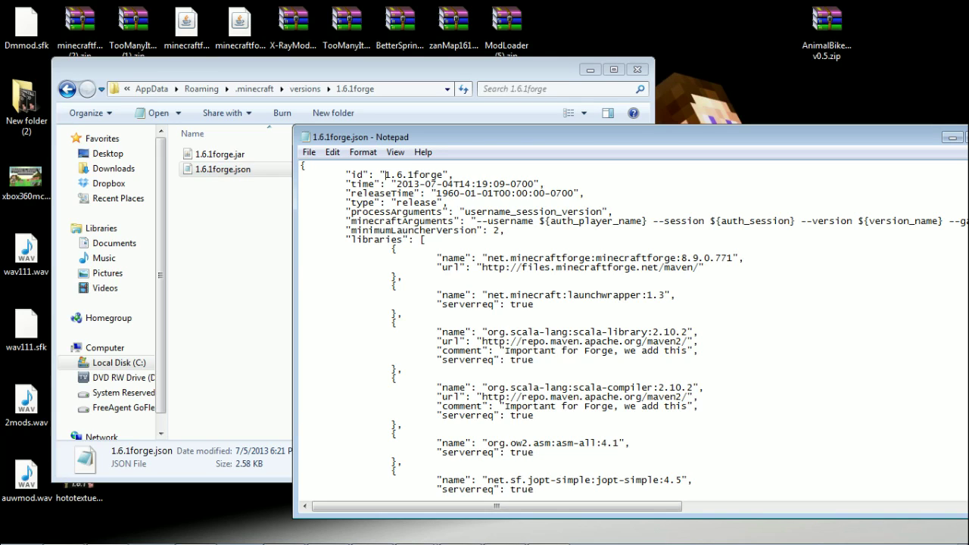
- Save the edited 1.6.1forge.json file and close Notepad
left_click(308, 152)
left_click(326, 200)
left_click_drag(500, 140, 330, 246)
left_click(830, 244)
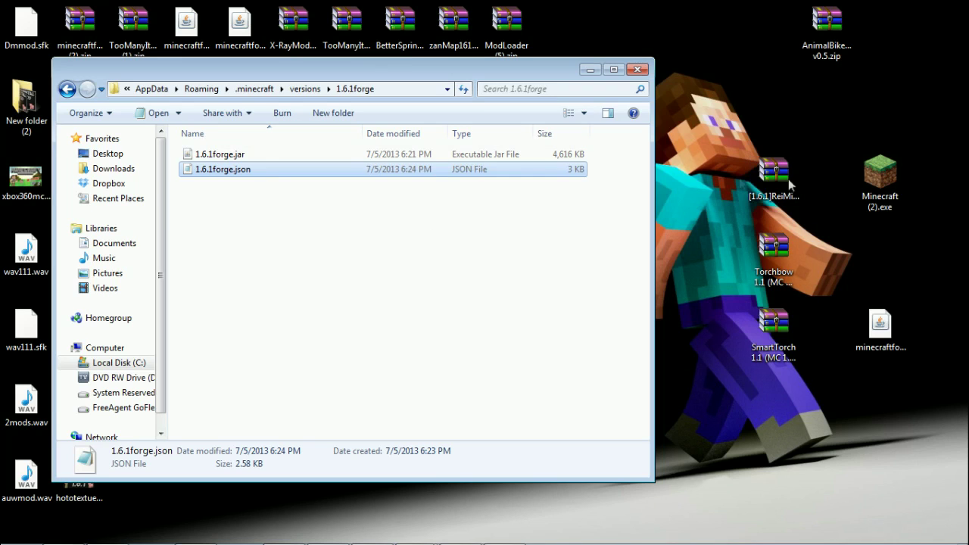
- Run Minecraft (2).exe from the desktop and start a new launcher profile named shotpack1
double_click(881, 173)
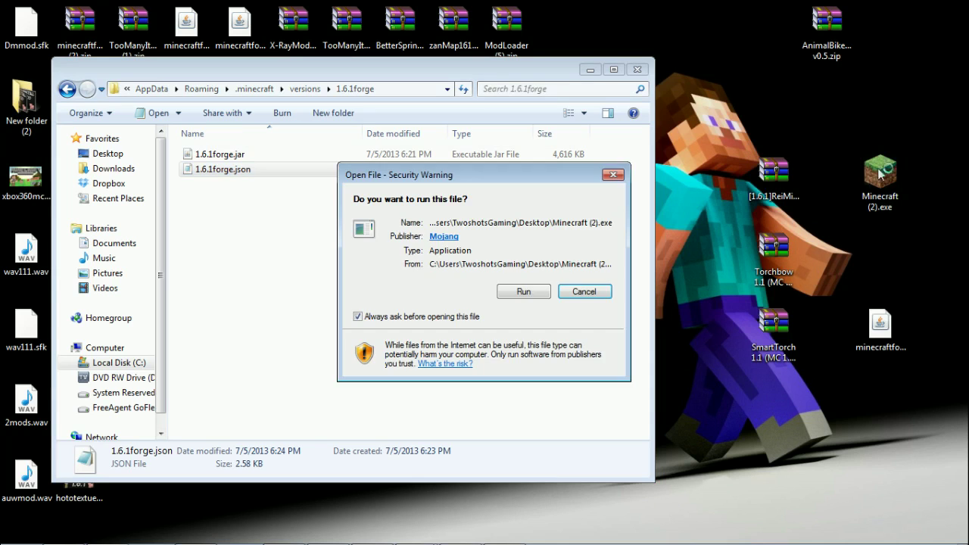
left_click(532, 293)
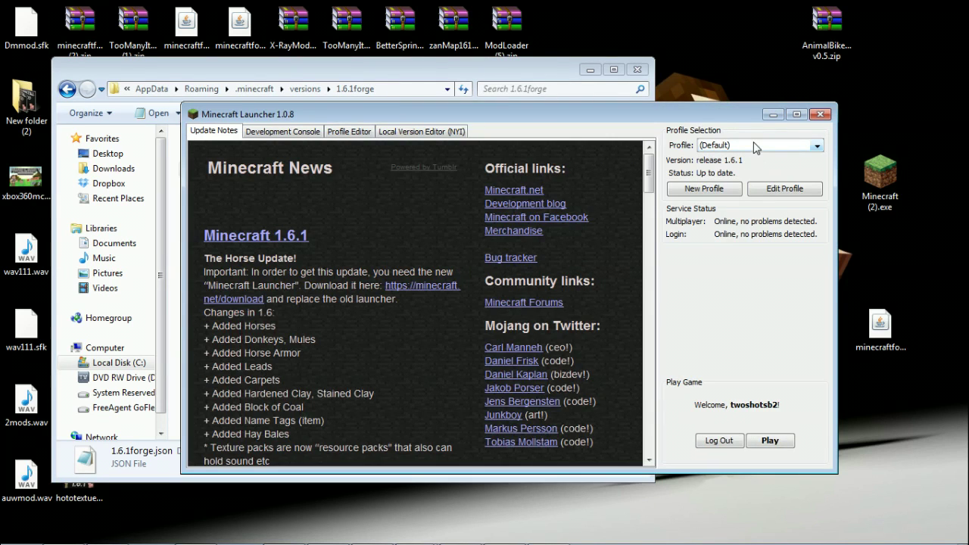
left_click(715, 189)
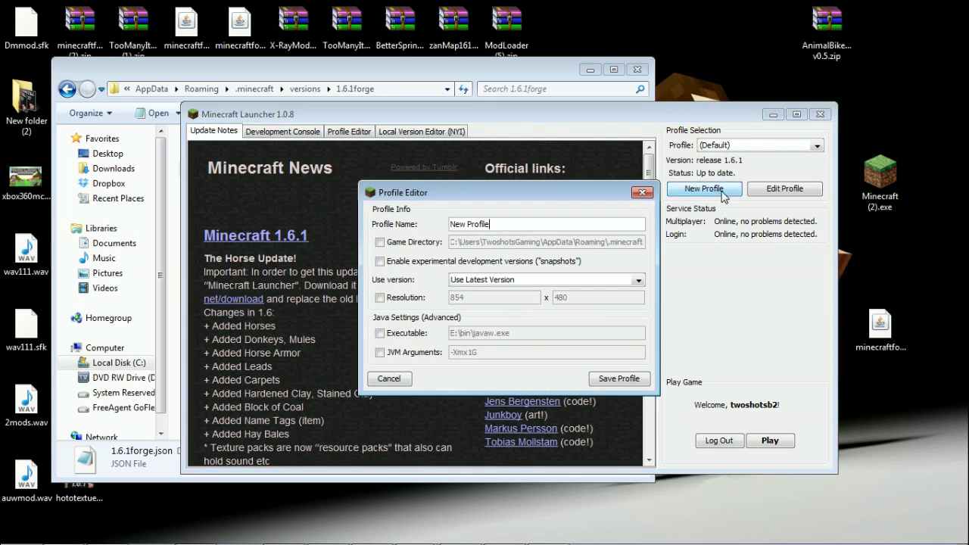
key("BackSpace")
key("BackSpace")
key("BackSpace")
key("BackSpace")
key("BackSpace")
key("BackSpace")
key("BackSpace")
type("shotpack1")
- Set the shotpack1 profile to use version release 1.6.1forge and save the profile
left_click(514, 281)
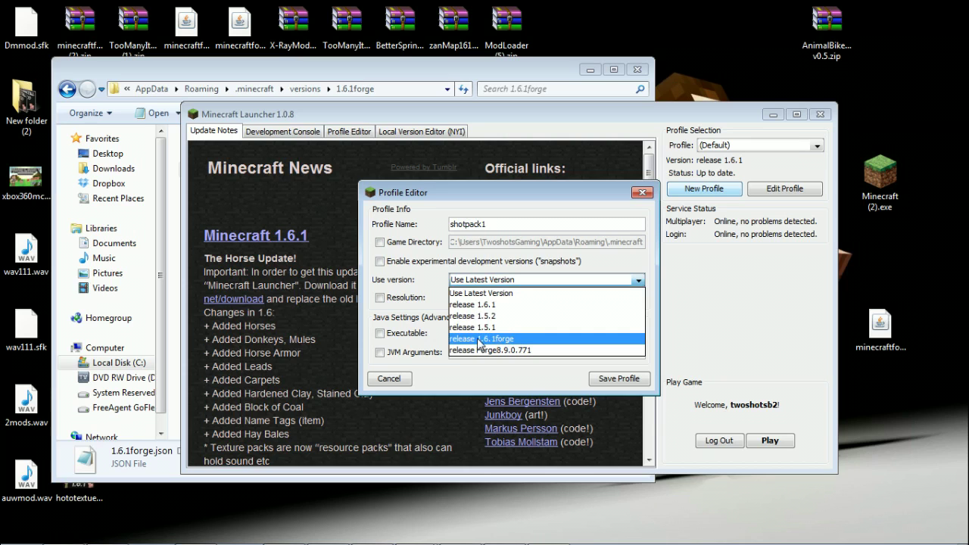
left_click(506, 340)
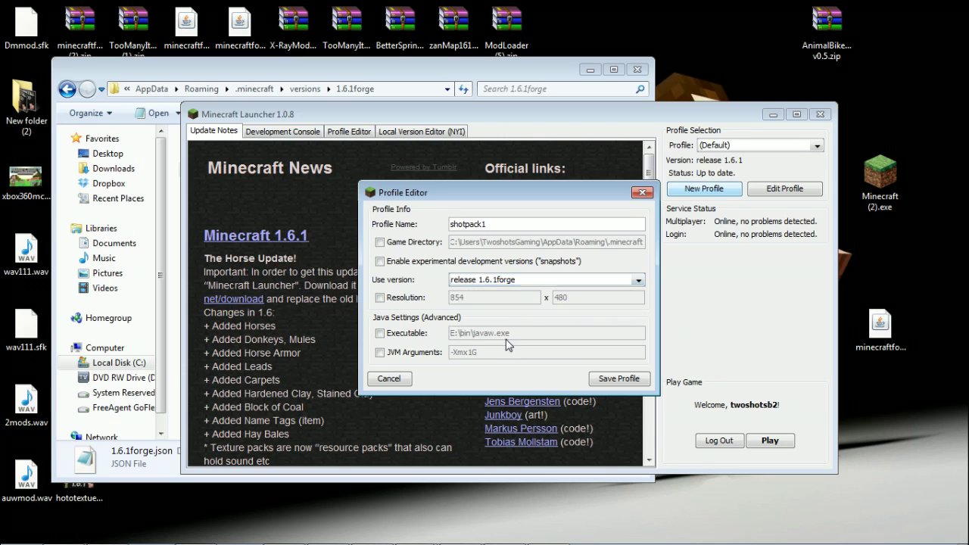
left_click(601, 379)
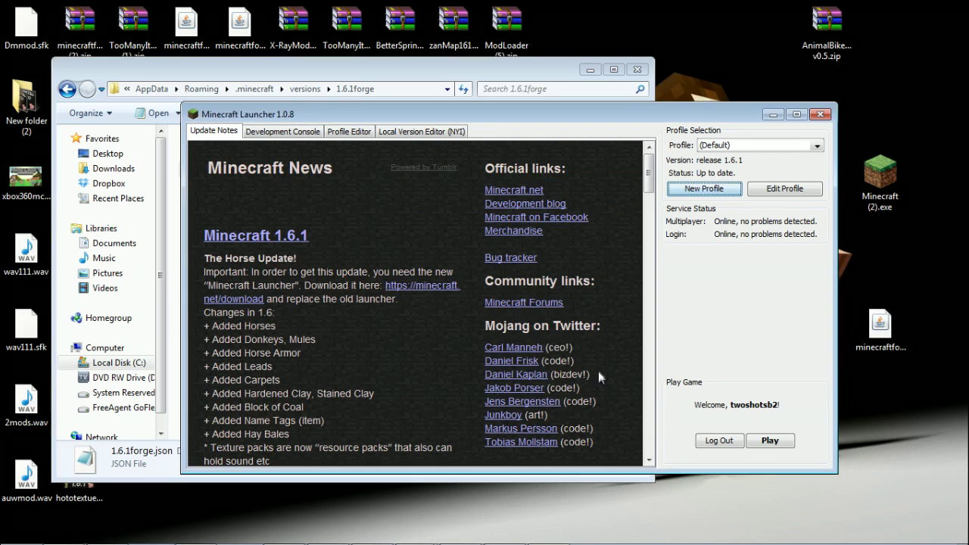
- Log out of the launcher, switch from the default profile to shotpack1, and start the game
left_click(764, 442)
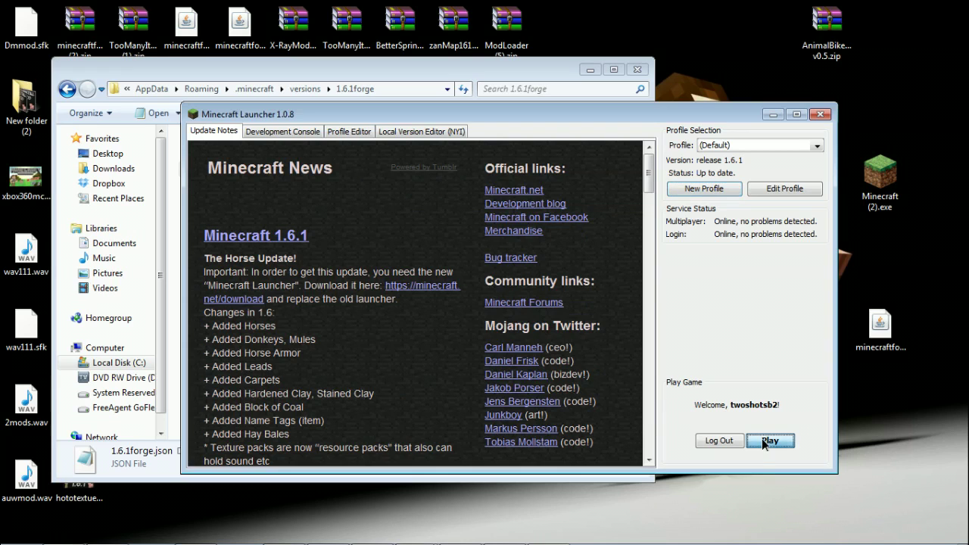
left_click(716, 442)
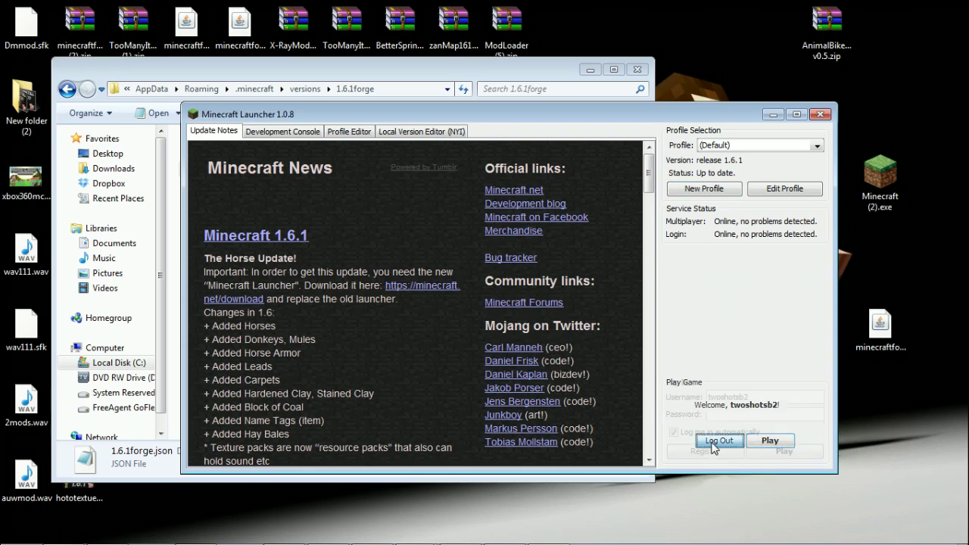
left_click(728, 145)
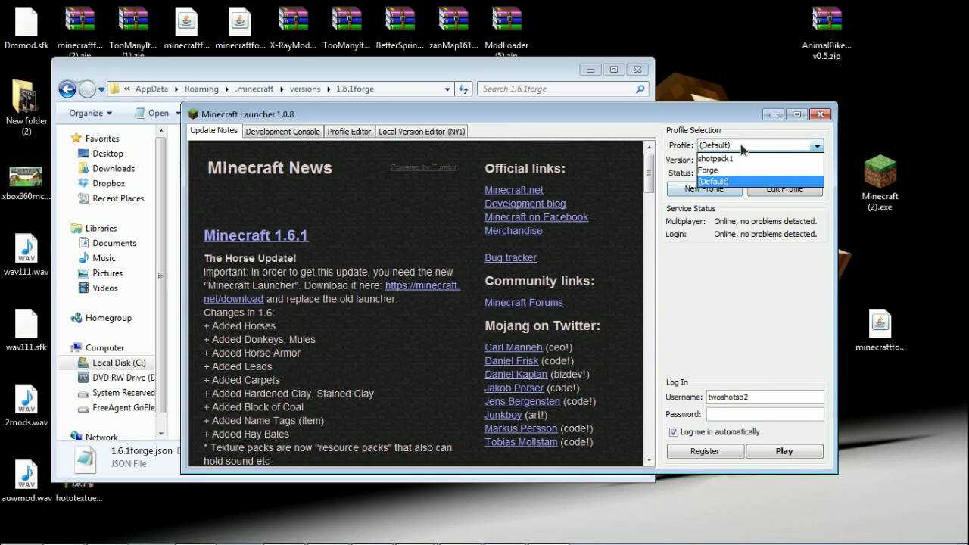
left_click(731, 160)
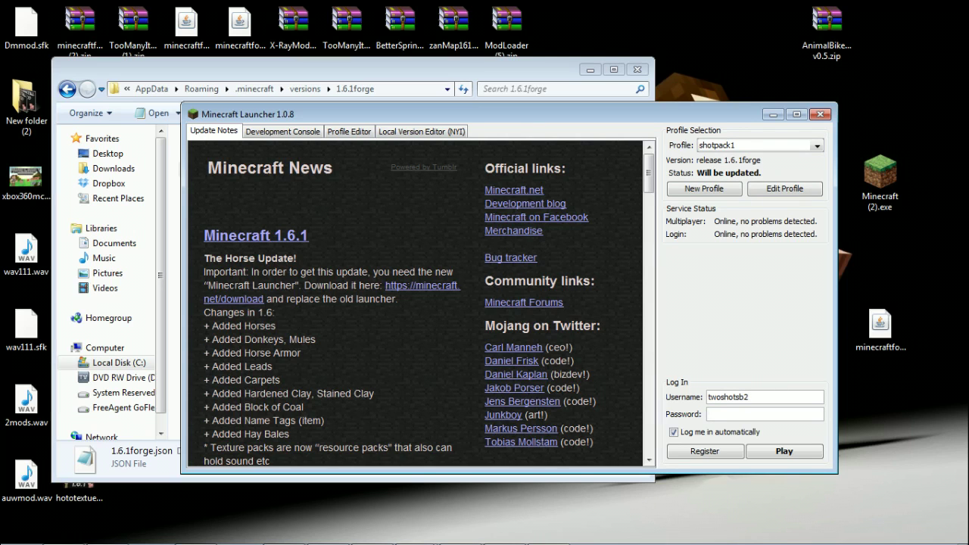
left_click(801, 451)
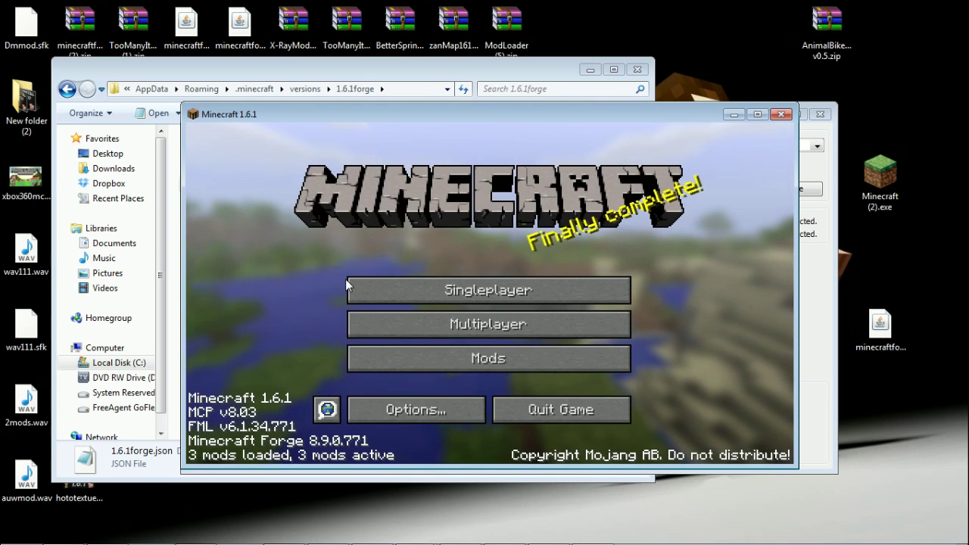
- Check the mod list from the Minecraft title screen, and close the game and the launcher
left_click(494, 358)
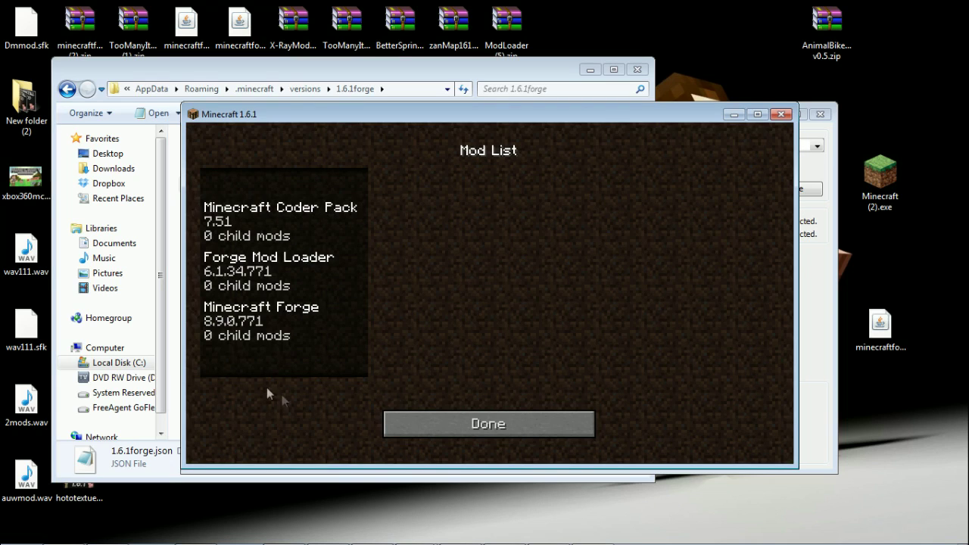
left_click(538, 422)
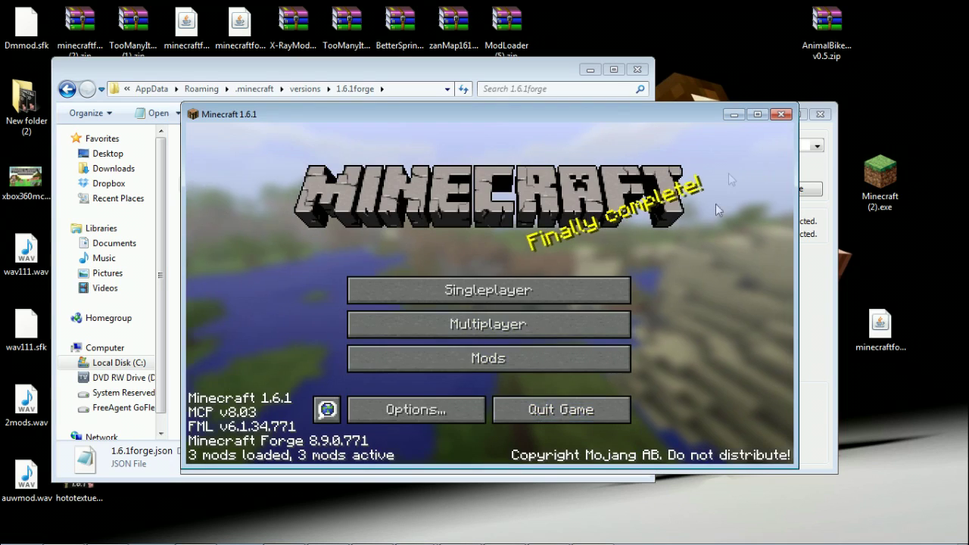
left_click(782, 114)
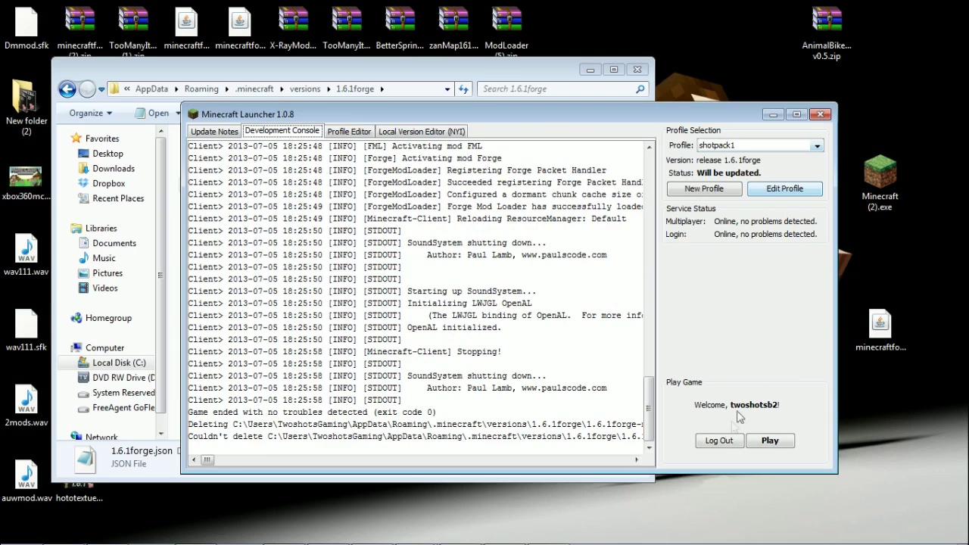
left_click(719, 441)
left_click(821, 114)
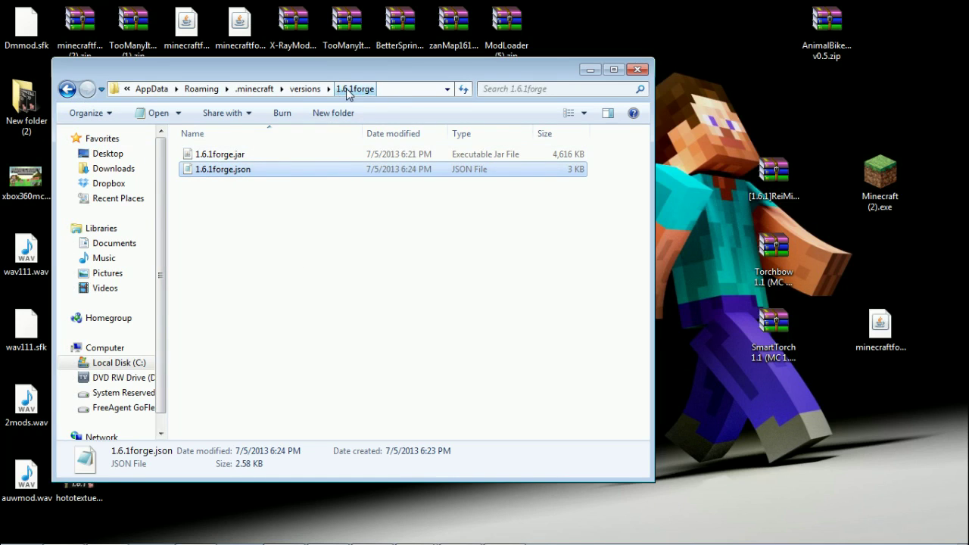
- Move the Torchbow 1.1, SmartTorch 1.1 and [1.6.1]ReiMinimap_v3.4 zip files from the desktop into the .minecraft mods folder
left_click(66, 89)
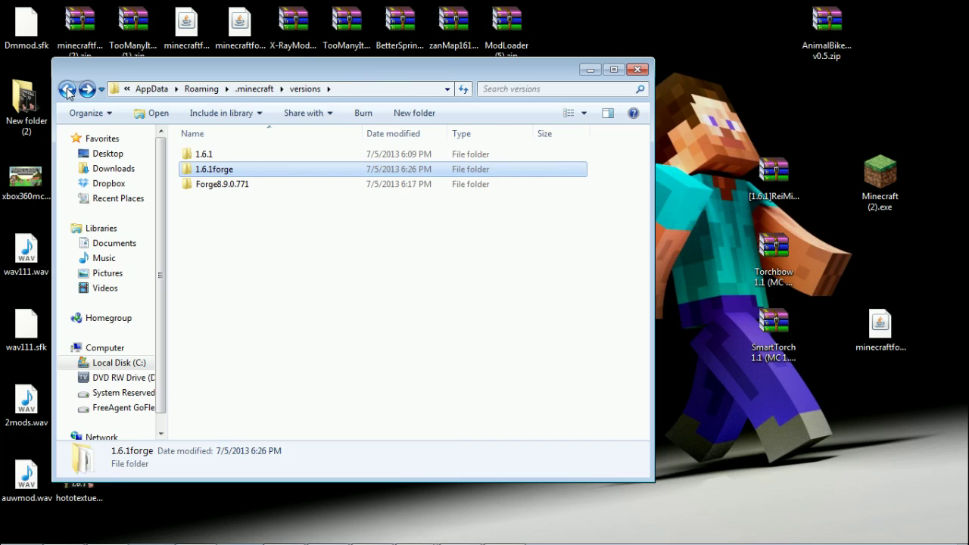
left_click(66, 90)
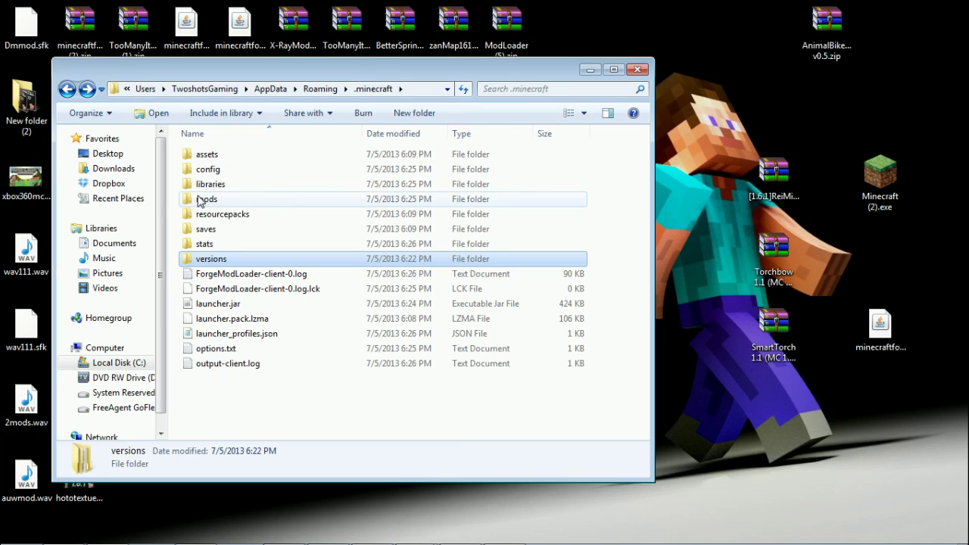
double_click(211, 200)
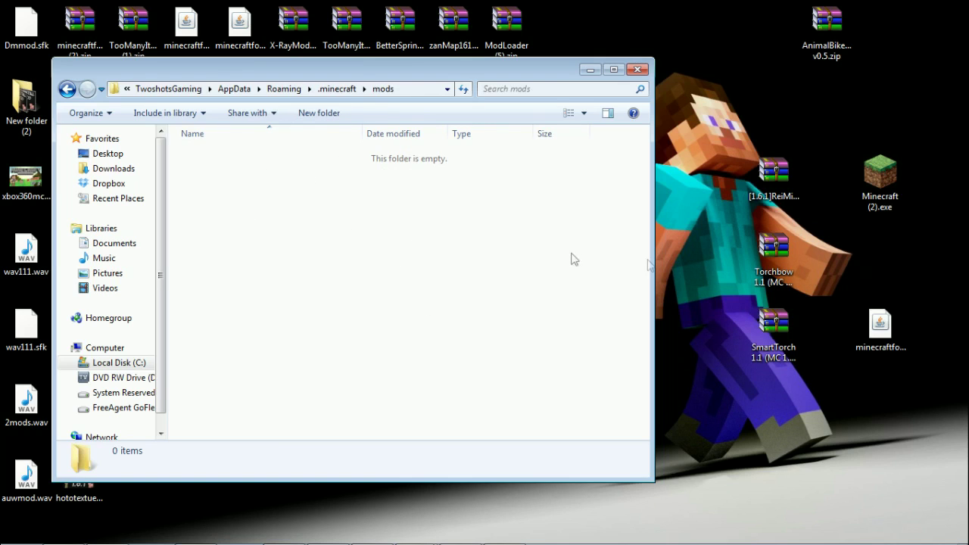
left_click_drag(773, 250, 639, 265)
left_click_drag(773, 329, 341, 250)
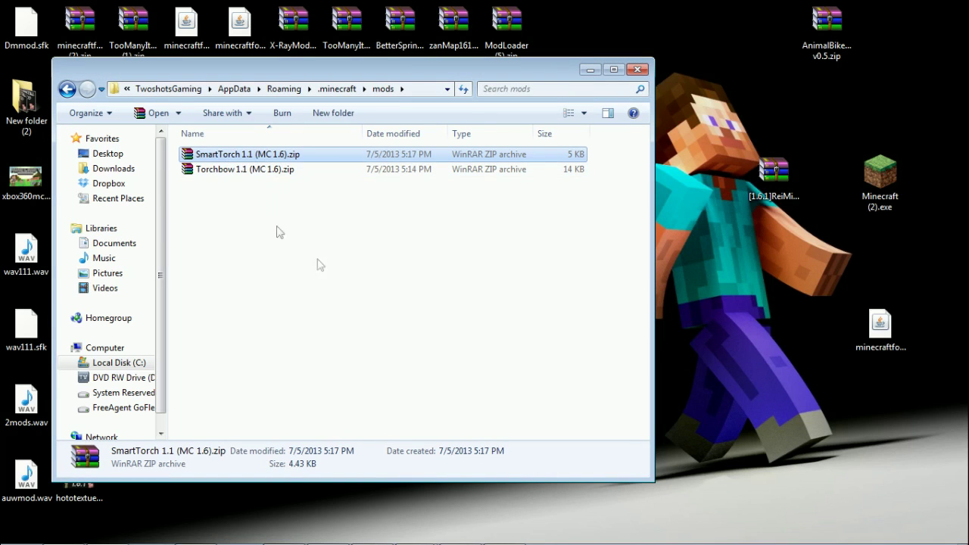
left_click_drag(774, 178, 499, 271)
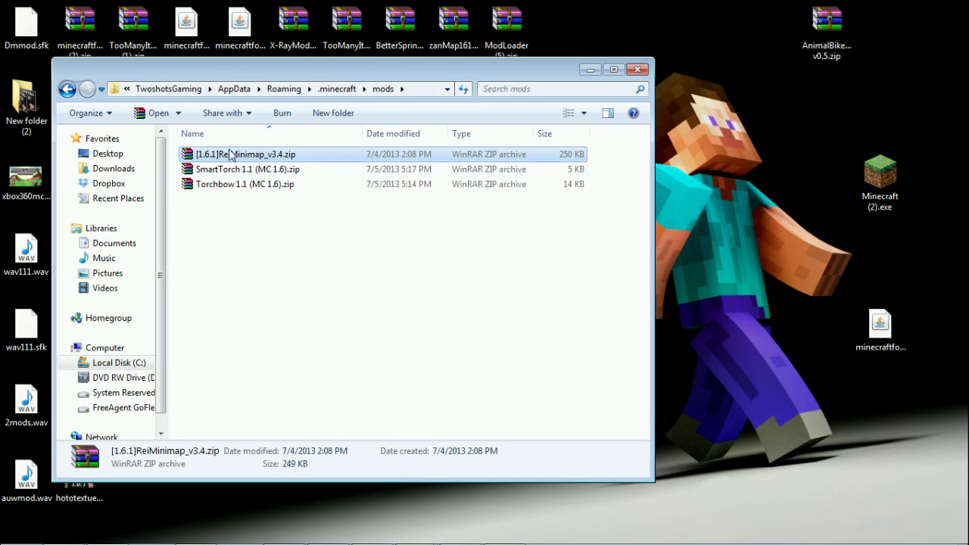
- Close the mods folder, run Minecraft (2).exe from the desktop, and start the game
left_click(637, 70)
double_click(879, 178)
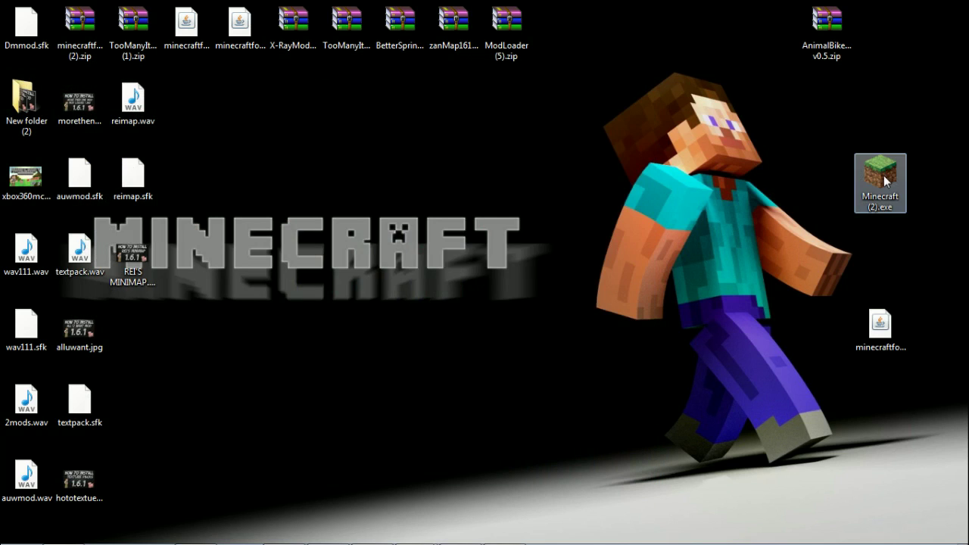
left_click(524, 288)
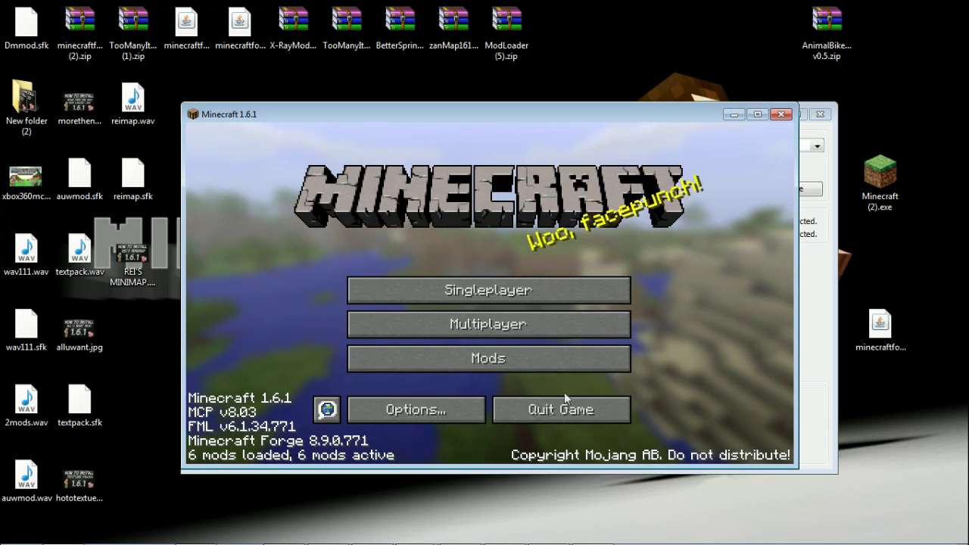
- Examine the mod list for the newly added mods and return to the title screen
left_click(466, 363)
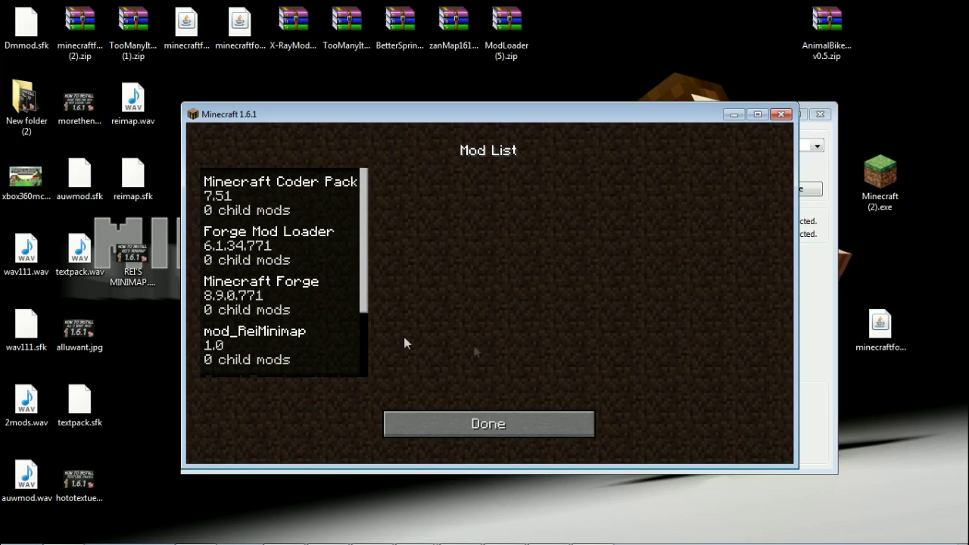
left_click_drag(363, 289, 366, 220)
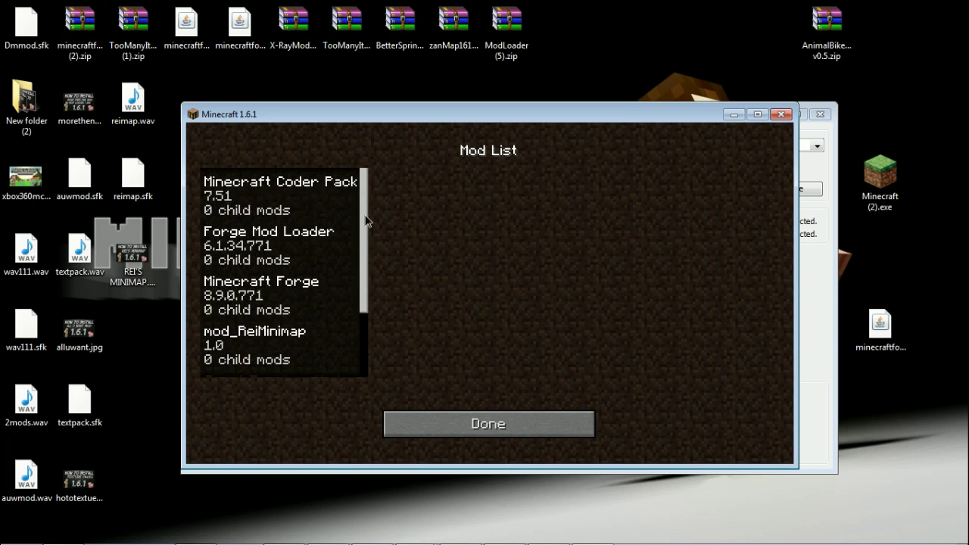
left_click(484, 424)
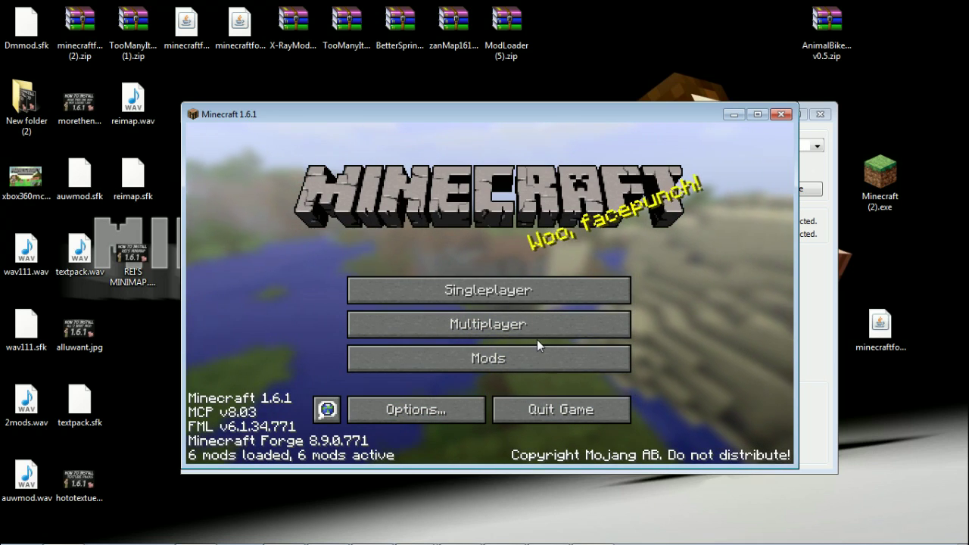
- Create a new singleplayer world named New World in Creative game mode
left_click(530, 292)
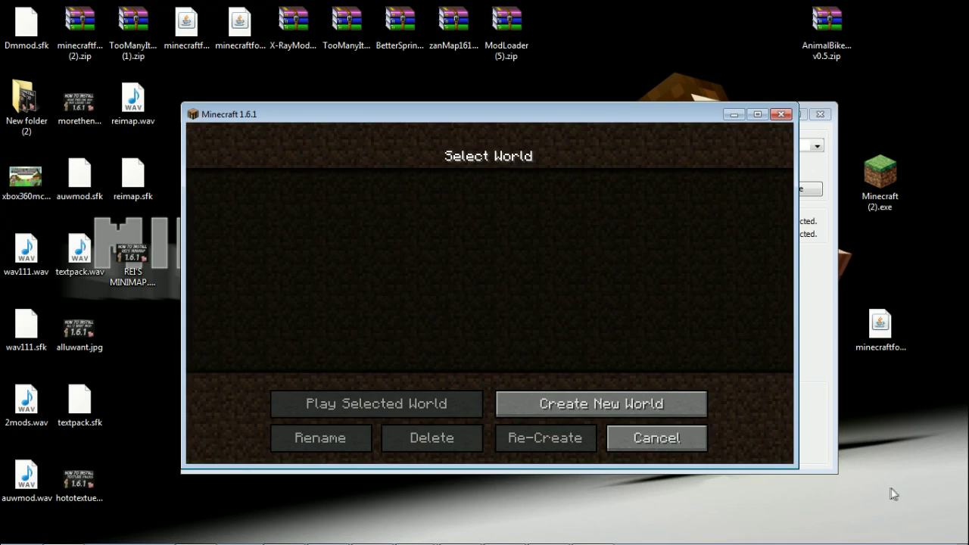
left_click(568, 405)
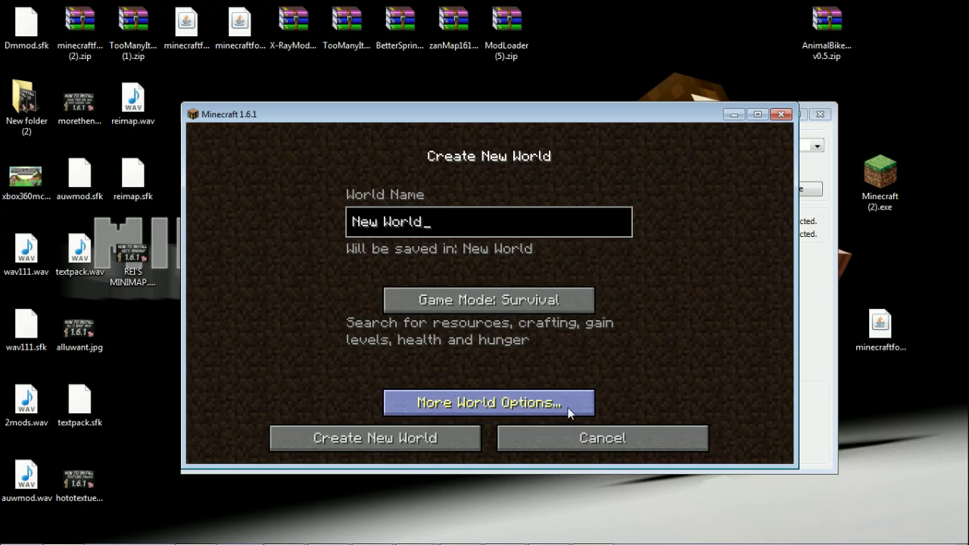
left_click(506, 301)
left_click(506, 301)
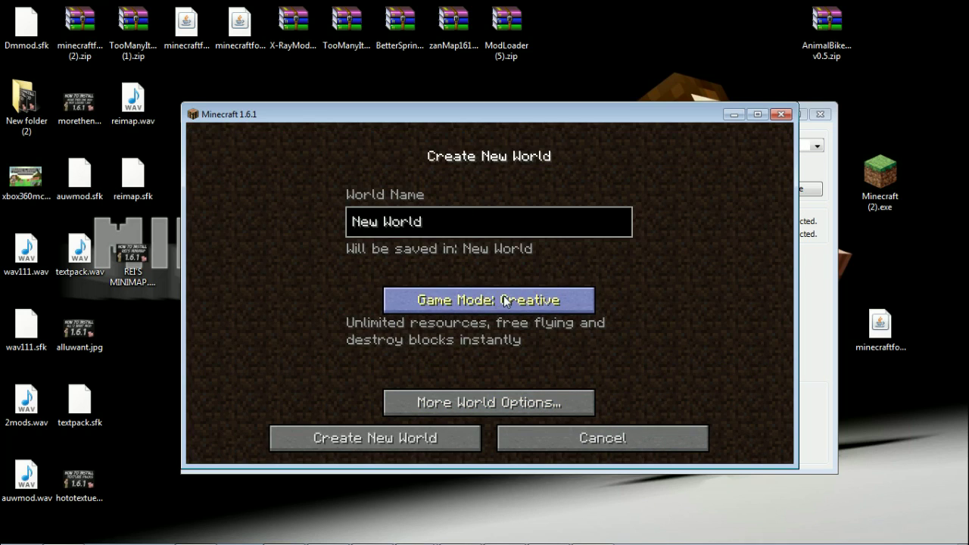
left_click(462, 441)
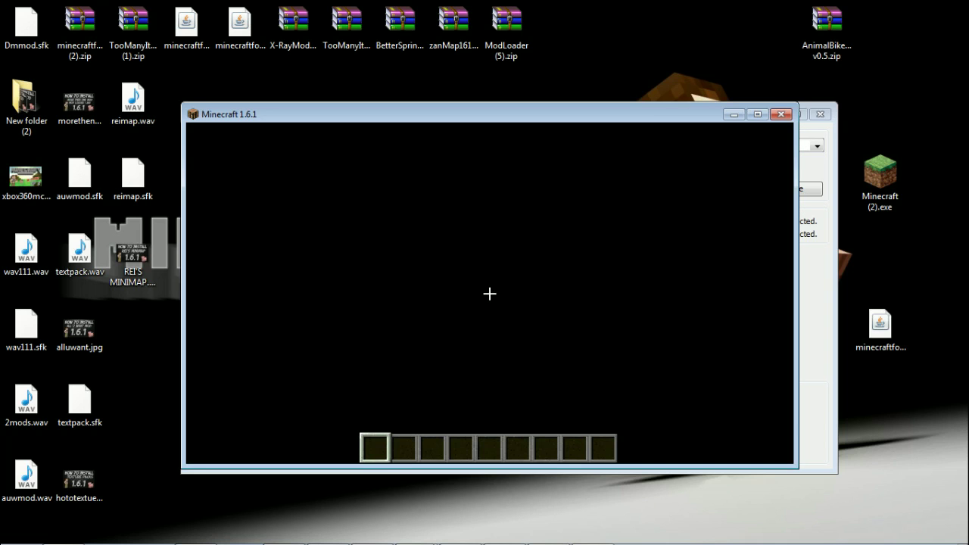
- Maximize the game window and add 5 coal from the creative Materials category to the first hotbar slot
key("e")
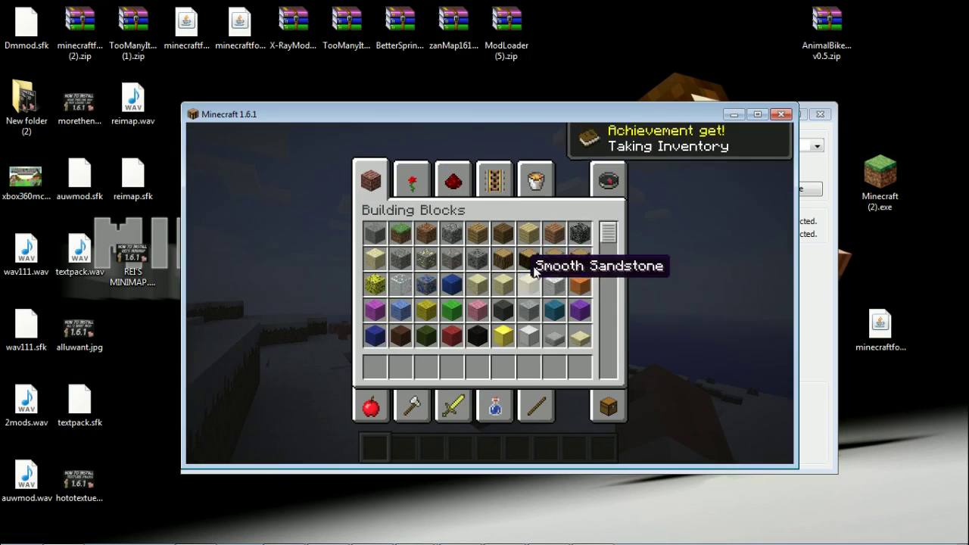
left_click(759, 114)
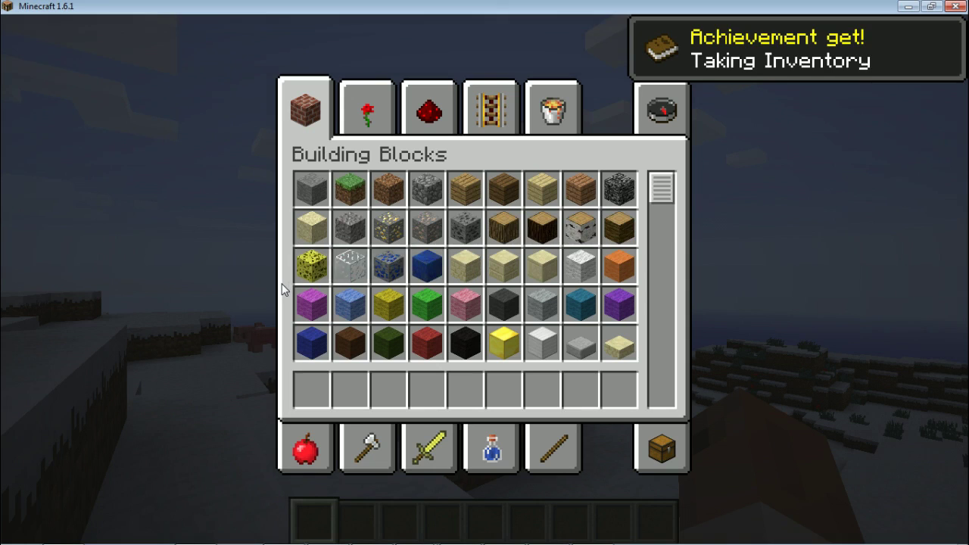
left_click(539, 438)
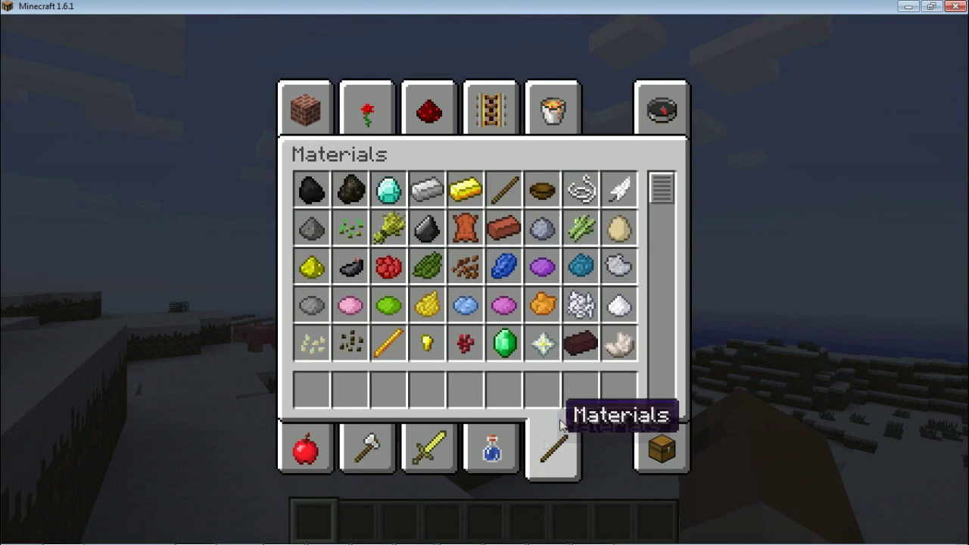
left_click(312, 191)
left_click(312, 191)
left_click(312, 190)
left_click(312, 191)
left_click(312, 191)
left_click(312, 390)
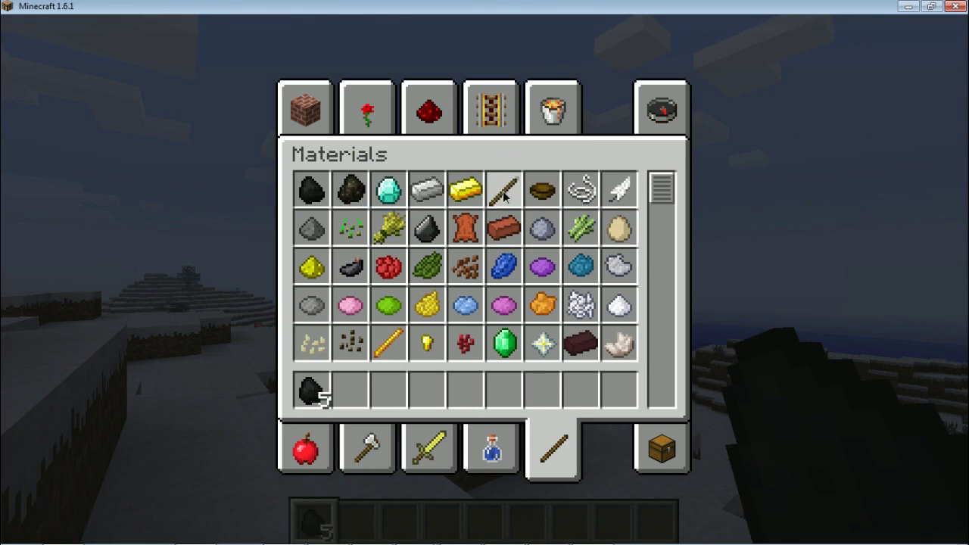
- Add 6 sticks and 6 string from Materials to the second and third hotbar slots
left_click(350, 389)
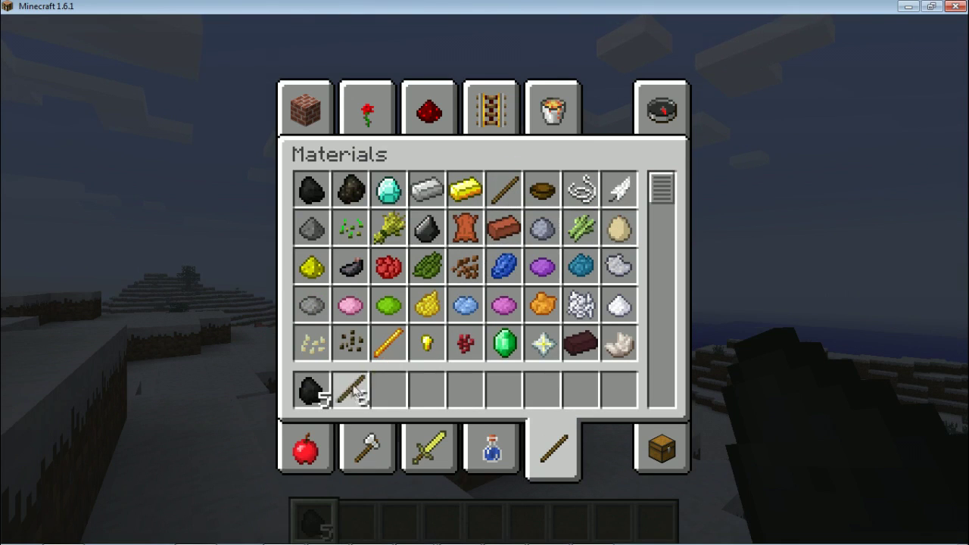
left_click(579, 193)
left_click(389, 389)
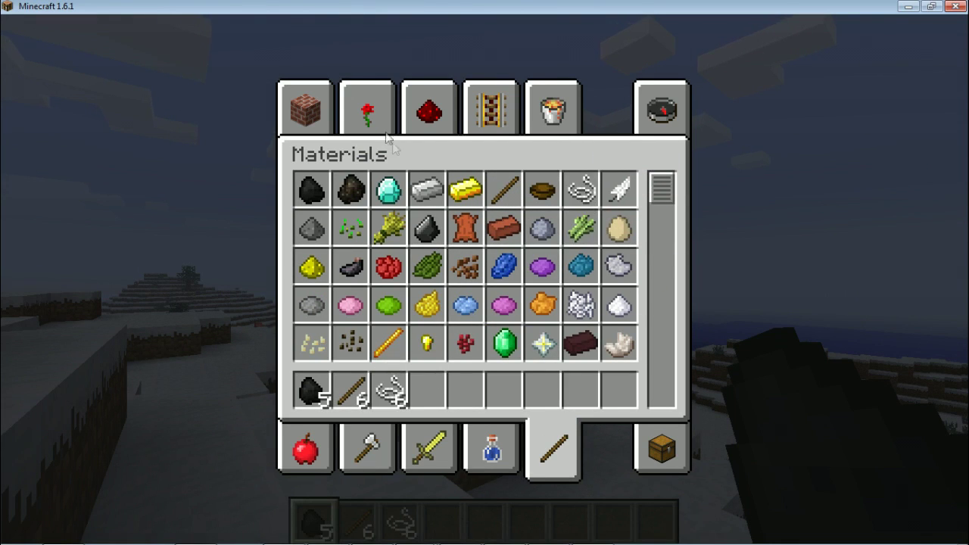
- Add 7 torches from Decoration Blocks to the fourth hotbar slot
left_click(367, 110)
left_click(586, 228)
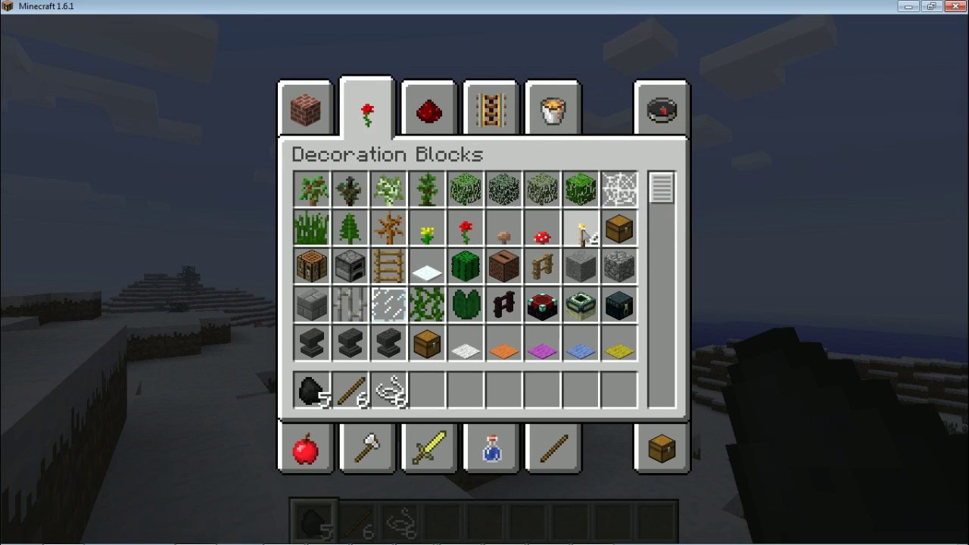
left_click(427, 389)
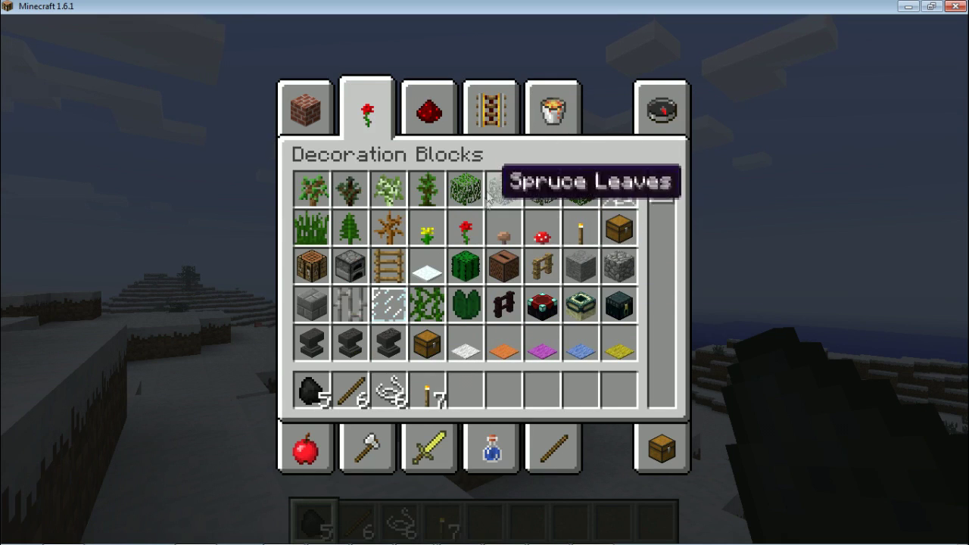
- Find a crafting table in the full creative item list, add it to the fifth hotbar slot, and close the inventory
left_click(443, 110)
left_click(488, 111)
left_click(549, 111)
left_click(667, 126)
scroll(566, 253, "down", 4)
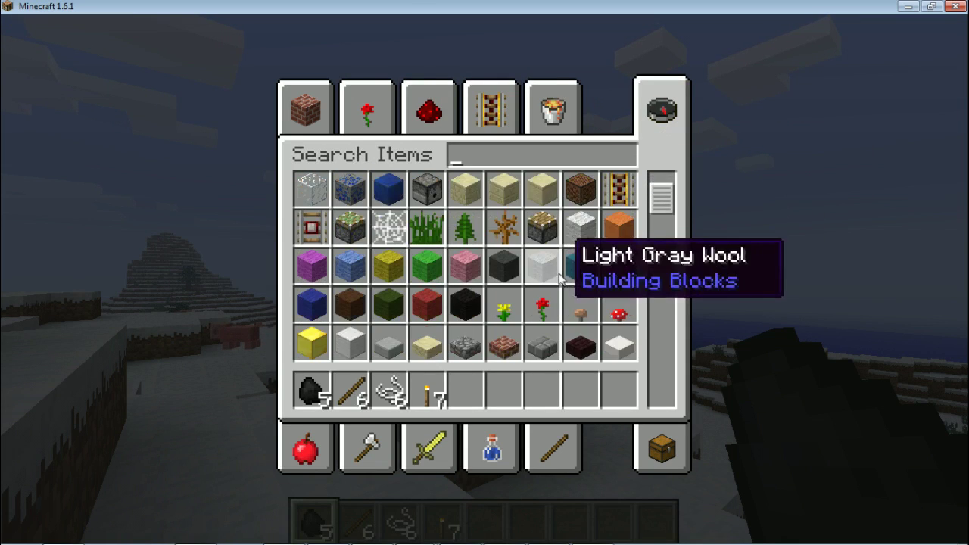
scroll(564, 278, "down", 3)
left_click(354, 295)
left_click(456, 384)
type("e")
key("Escape")
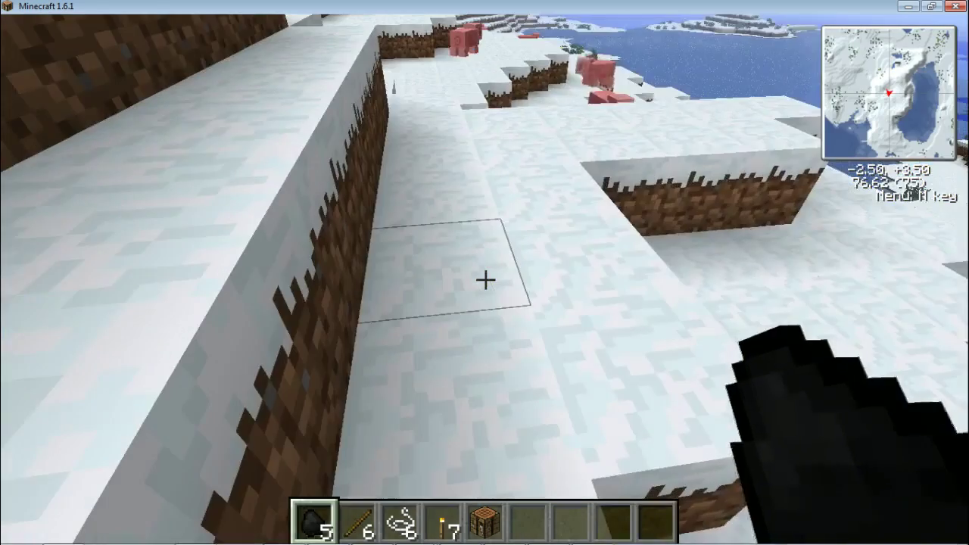
- Place the crafting table on the snowy ground and open its crafting grid
scroll(484, 280, "down", 4)
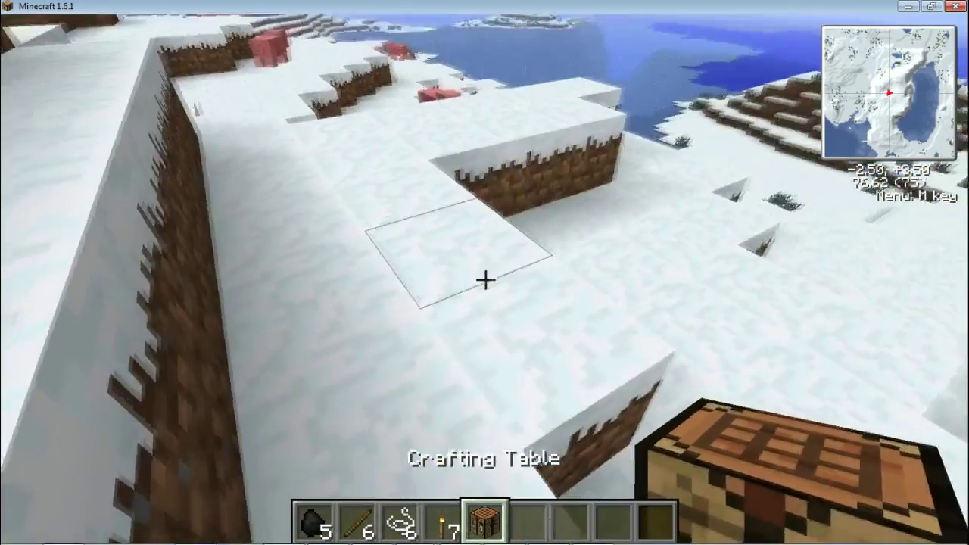
right_click(485, 280)
right_click(484, 280)
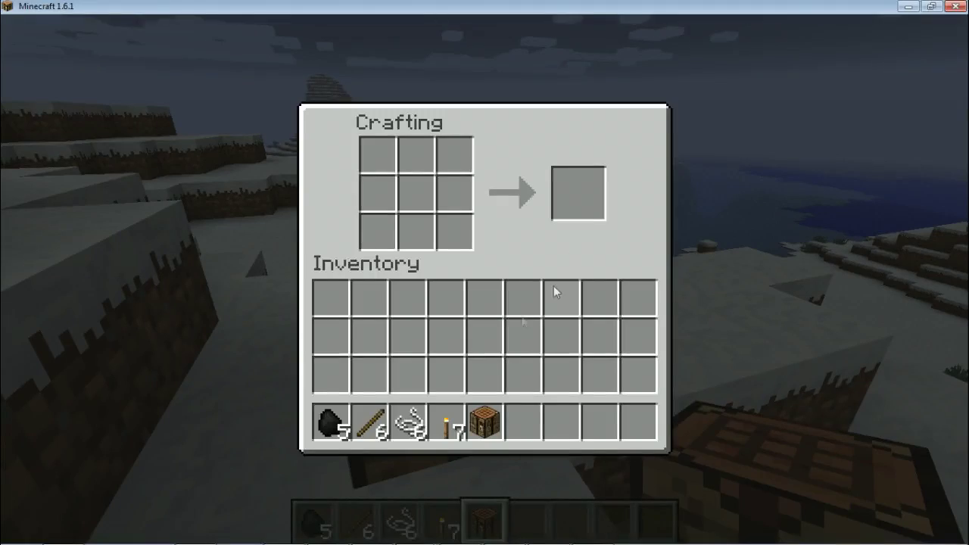
- Craft a Torchbow from one stick, two coal and three string, and put it in the first hotbar slot
left_click(369, 422)
right_click(377, 193)
left_click(370, 377)
left_click(333, 415)
right_click(416, 155)
right_click(416, 231)
left_click(370, 336)
left_click(408, 422)
right_click(454, 231)
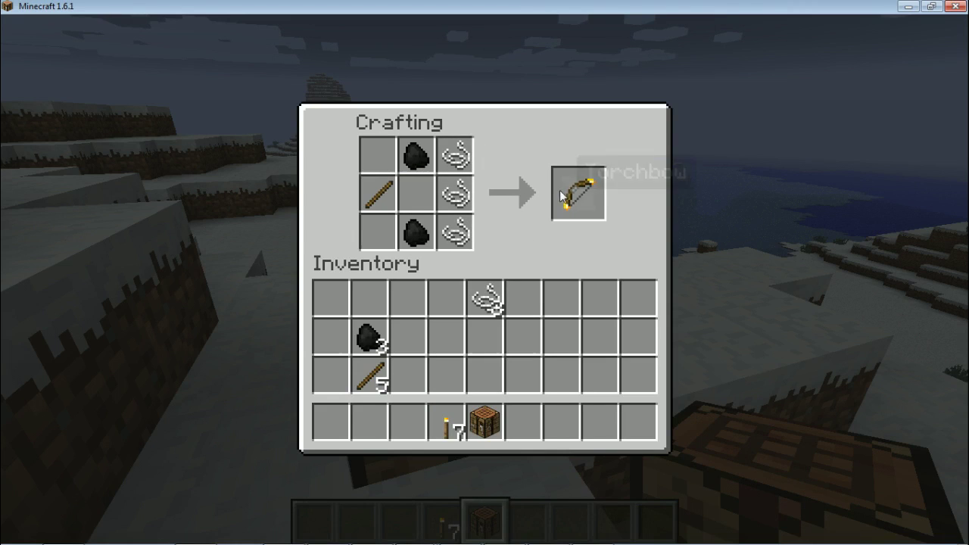
left_click(579, 194)
left_click(332, 421)
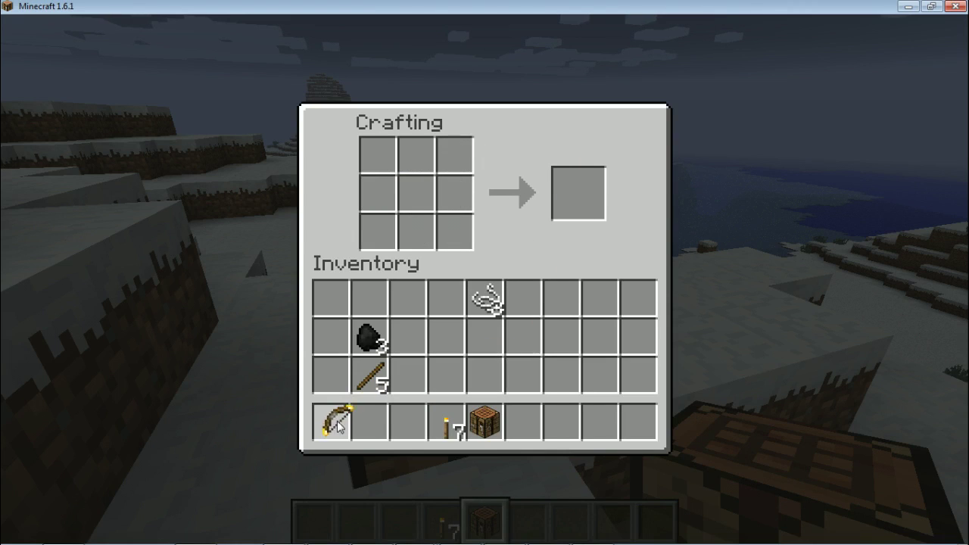
- Craft 7 Smart Torches from the torches into the second hotbar slot, and switch to holding the Torchbow
left_click(443, 431)
left_click(456, 229)
left_click(580, 209)
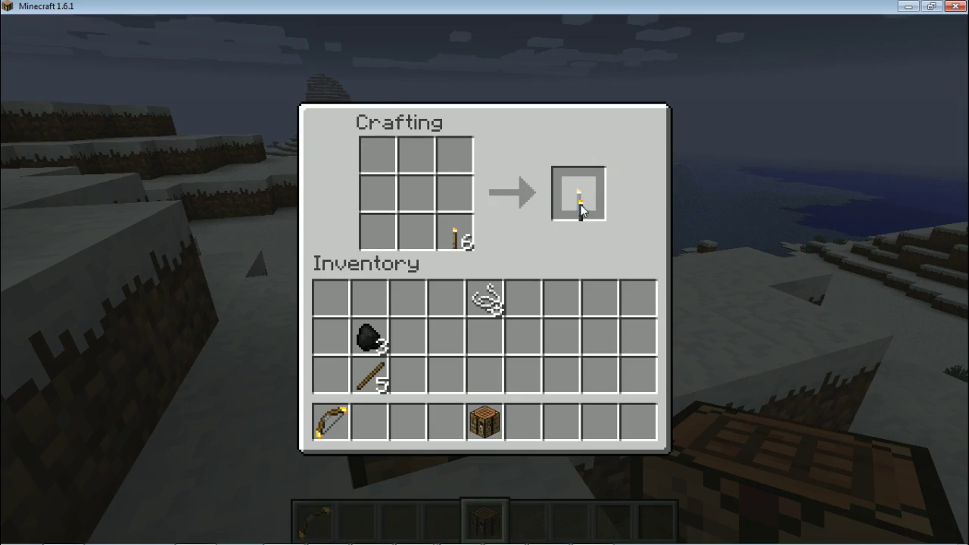
left_click(370, 421)
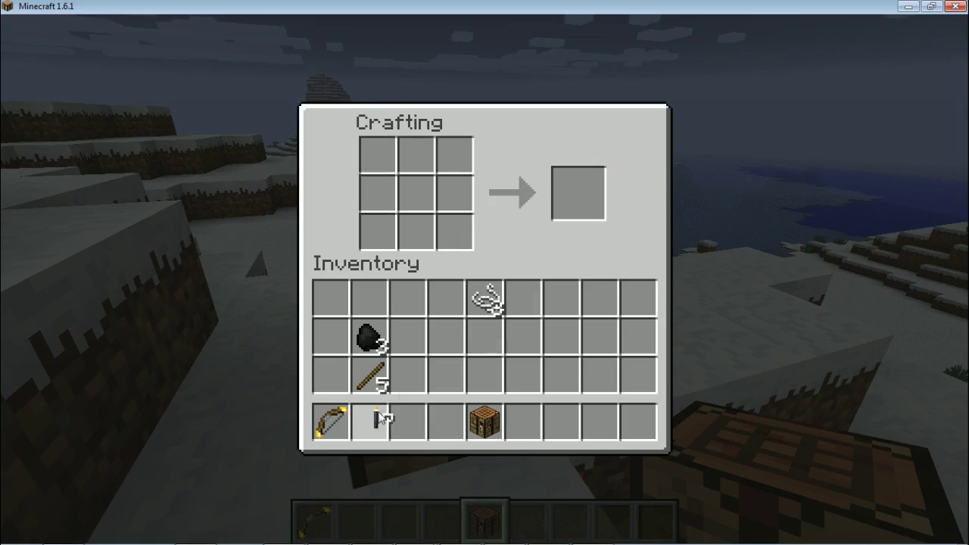
key("e")
scroll(485, 272, "down", 1)
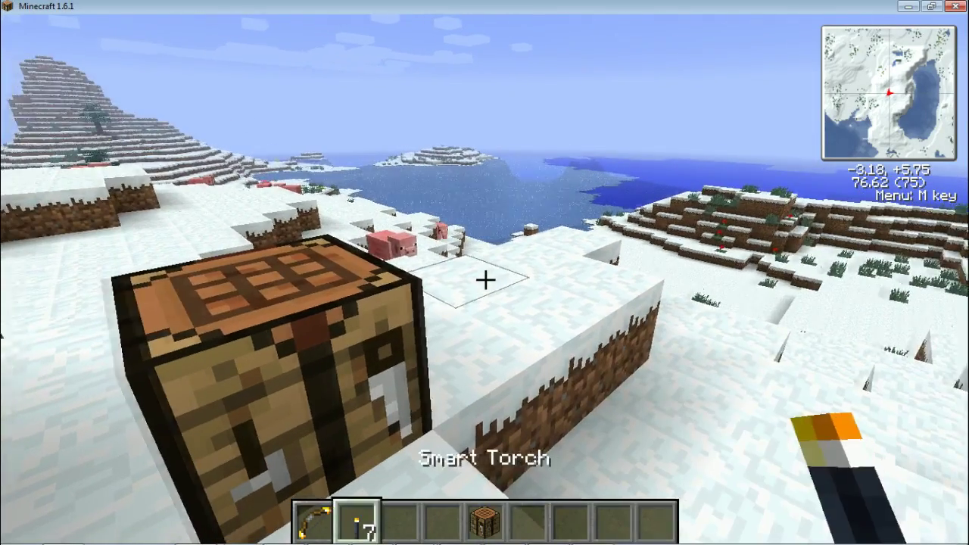
scroll(485, 272, "up", 1)
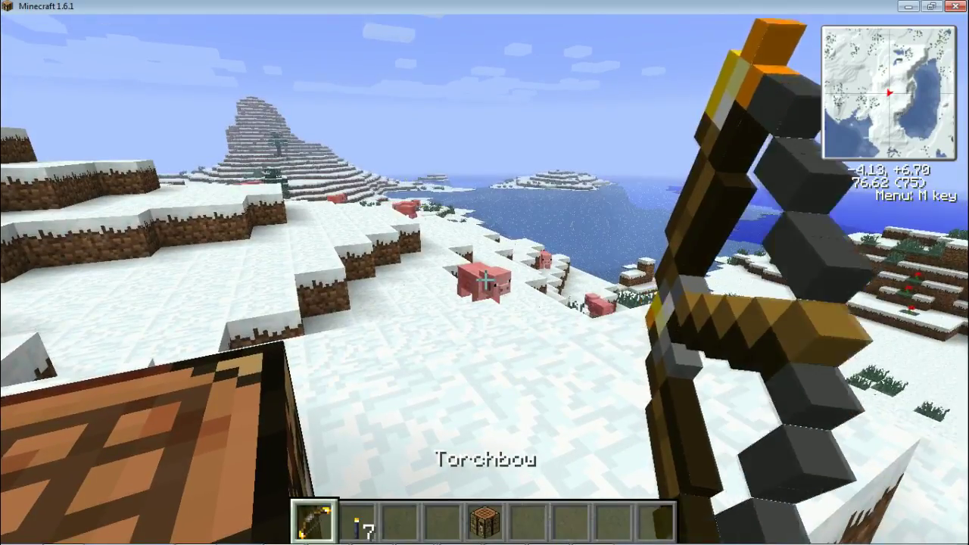